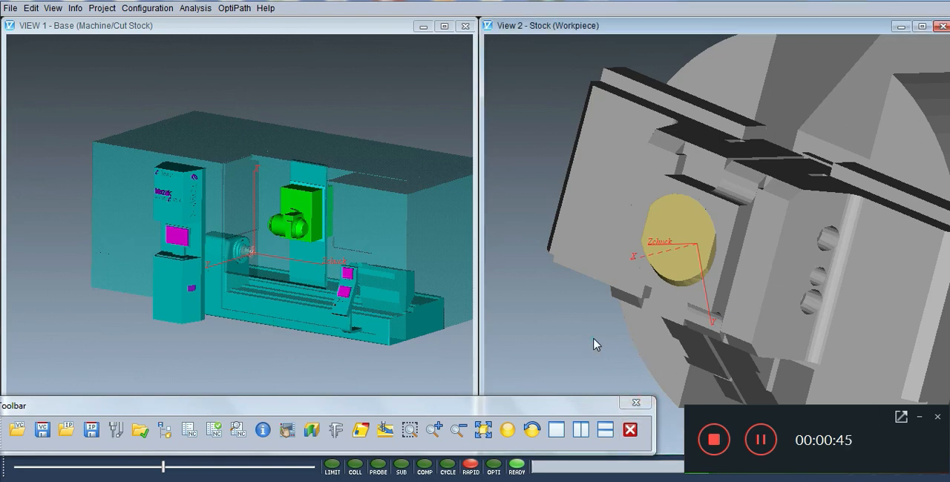
Raise the animation speed, run the machining simulation on the round stock, and pause it during milling
left_click(915, 418)
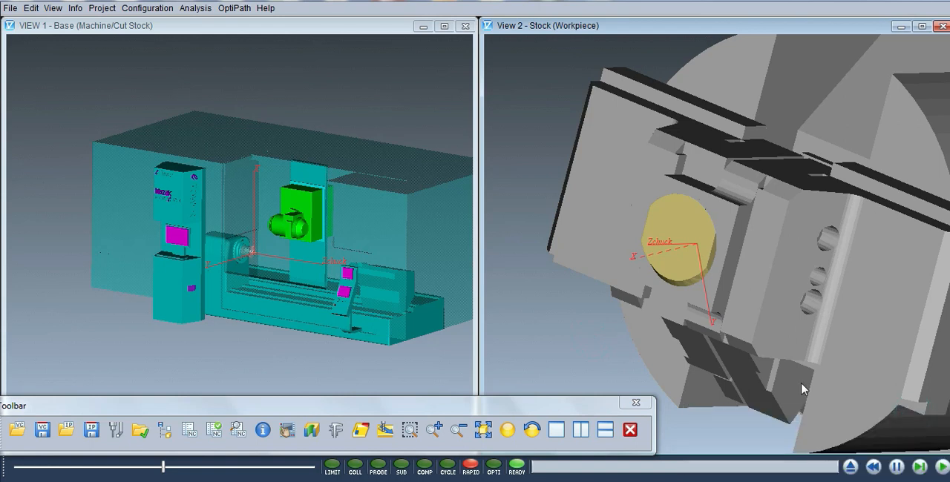
scroll(640, 320, "up", 3)
scroll(639, 319, "down", 2)
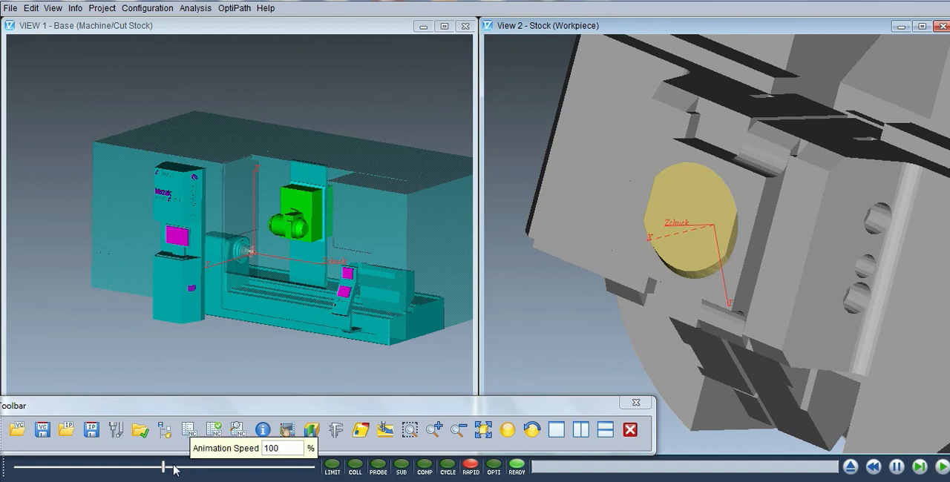
right_click(204, 471)
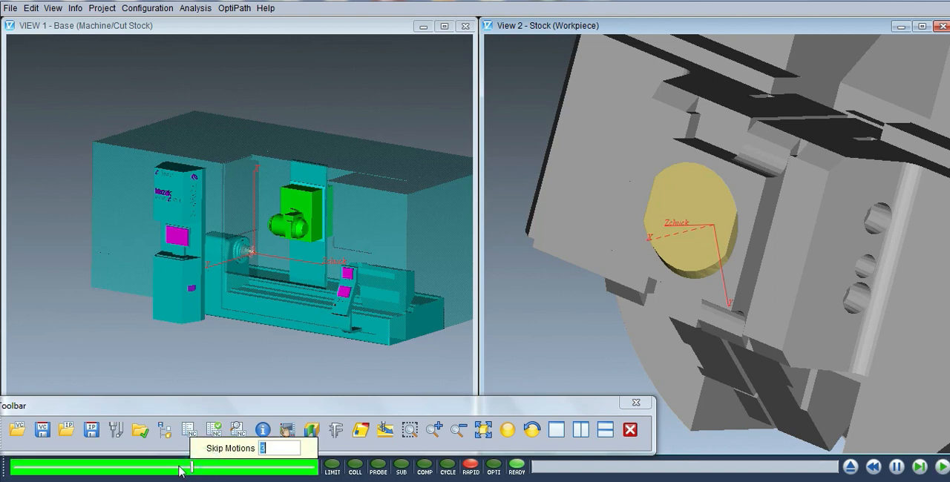
left_click(938, 467)
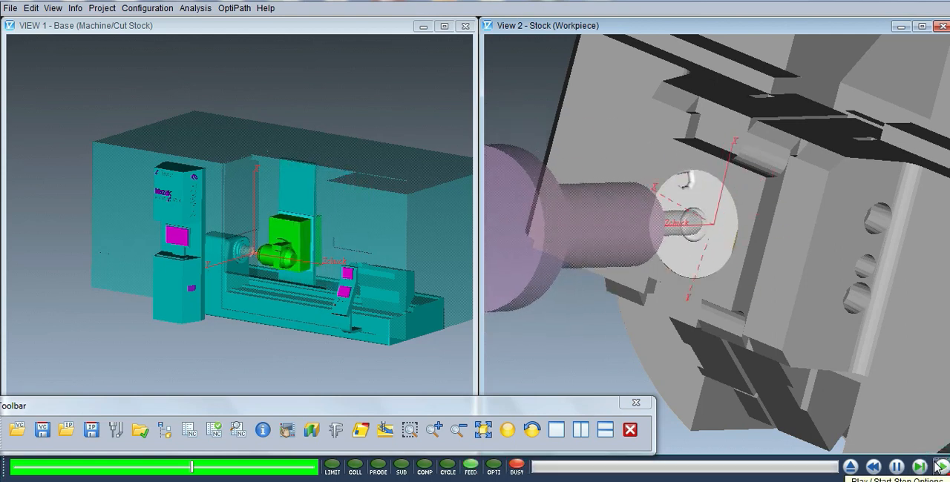
left_click(896, 468)
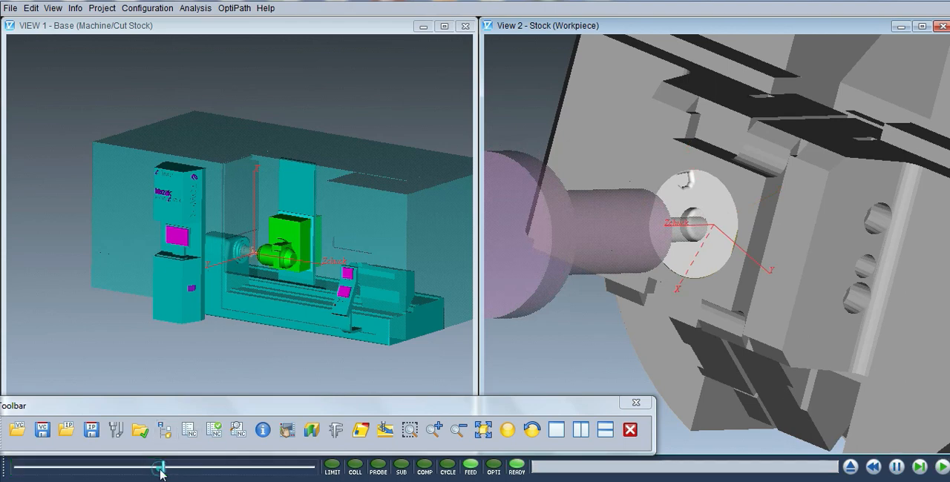
Resume the simulation, raise the animation speed partway to finish the cut, and reset the simulation
left_click(942, 468)
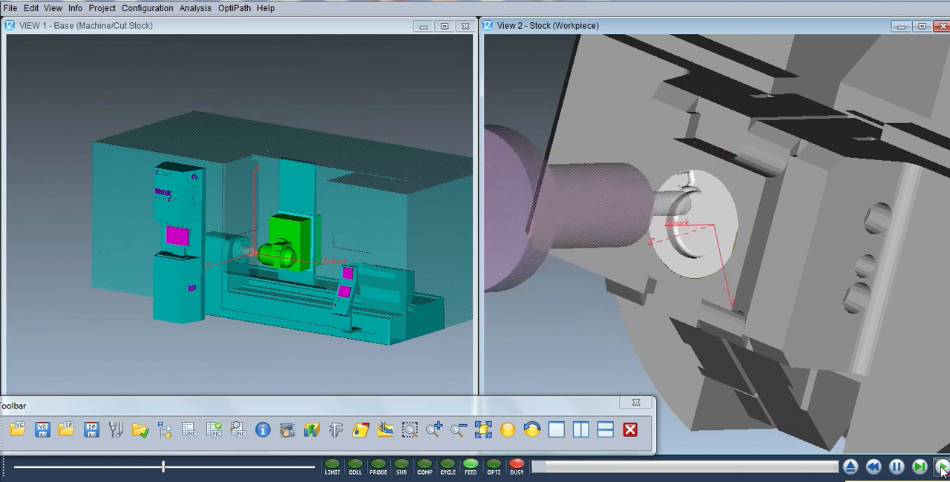
left_click(269, 470)
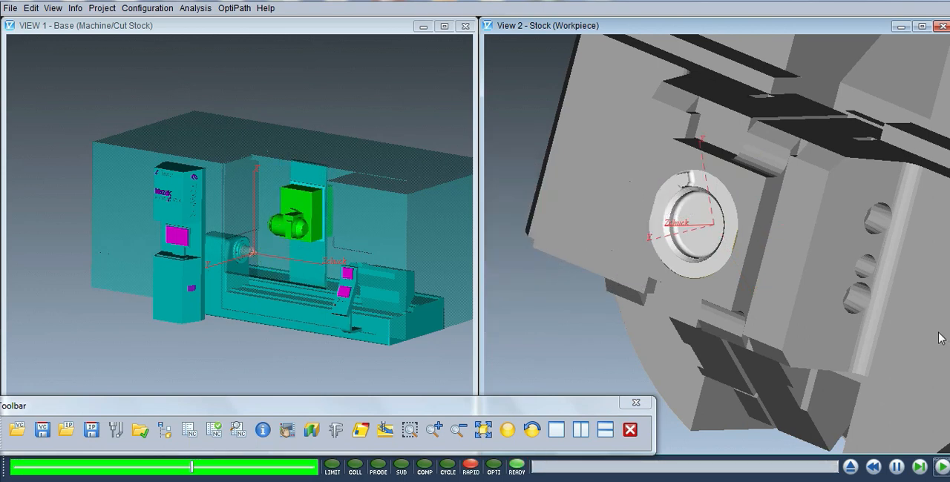
left_click(941, 467)
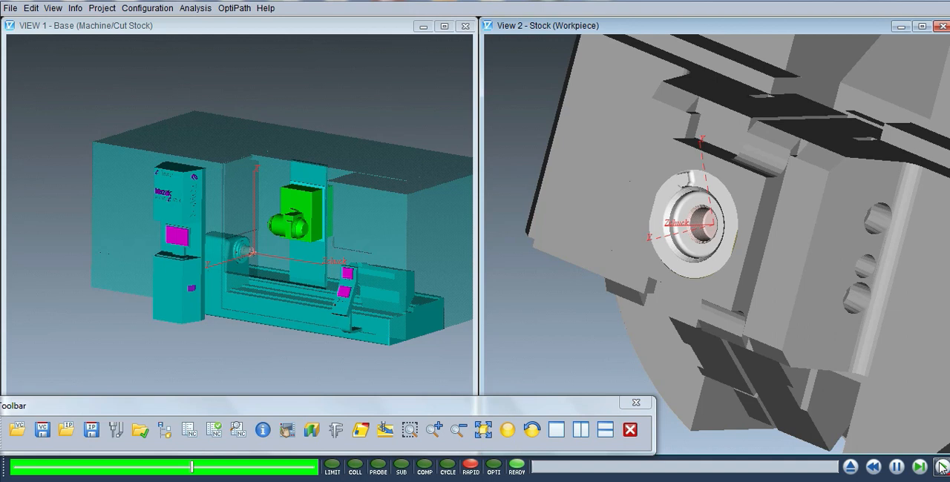
left_click(897, 468)
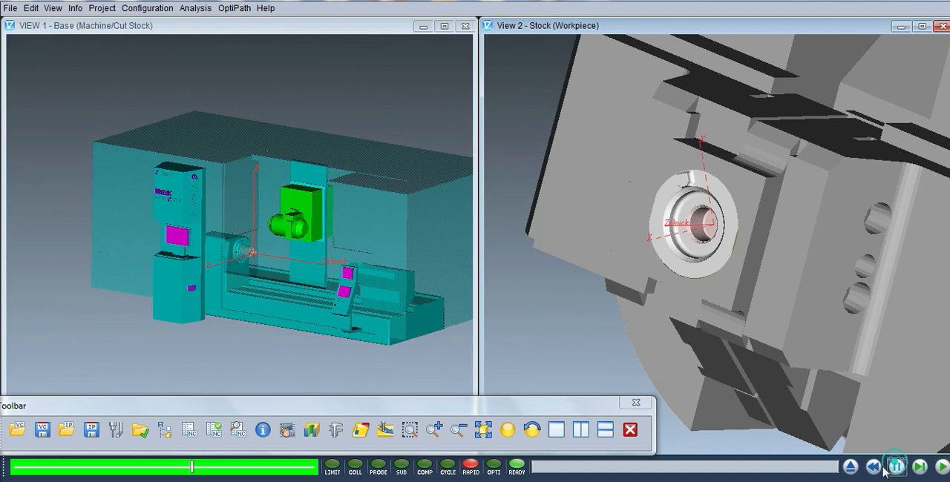
left_click(850, 467)
left_click(452, 262)
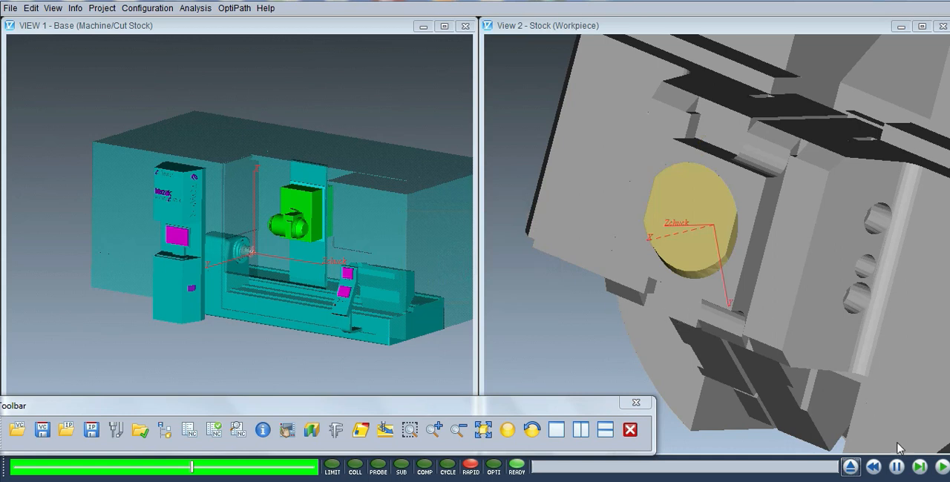
Replay the milling simulation at the raised speed, reset it during the cut, and dismiss the Windows color scheme notice
left_click(941, 469)
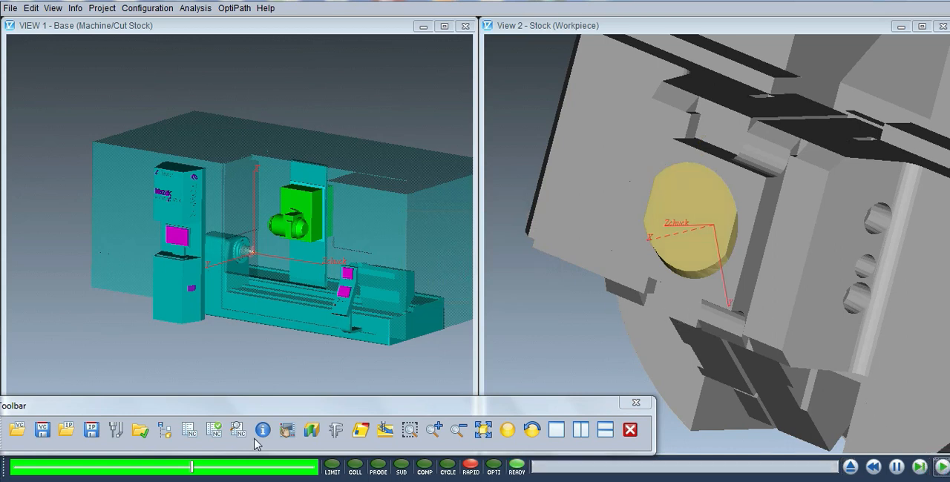
left_click(942, 468)
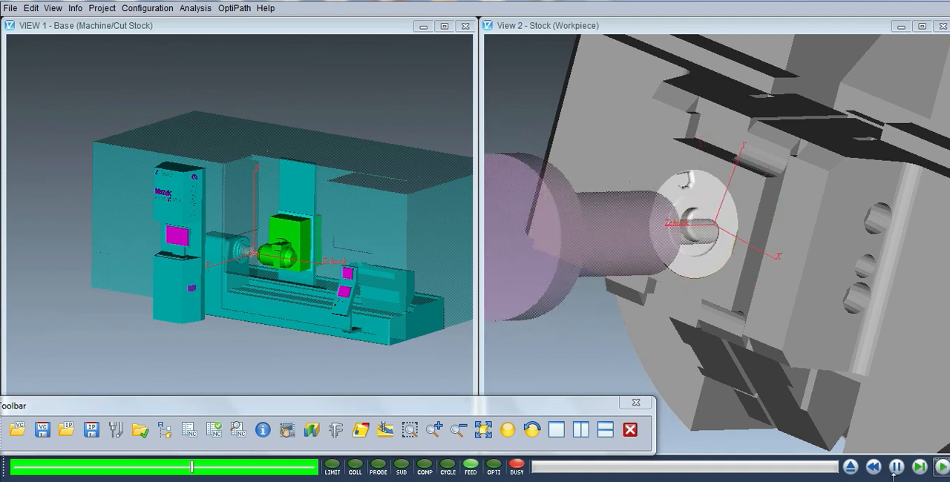
left_click(850, 466)
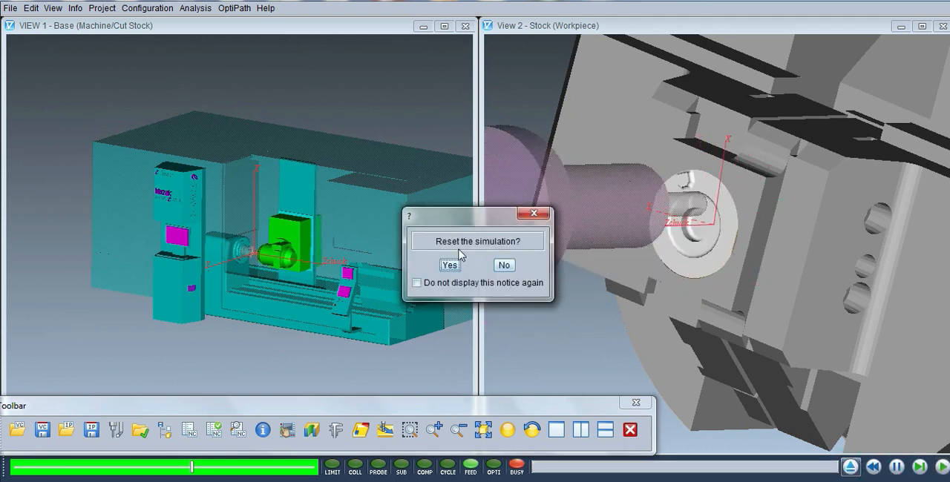
left_click(450, 266)
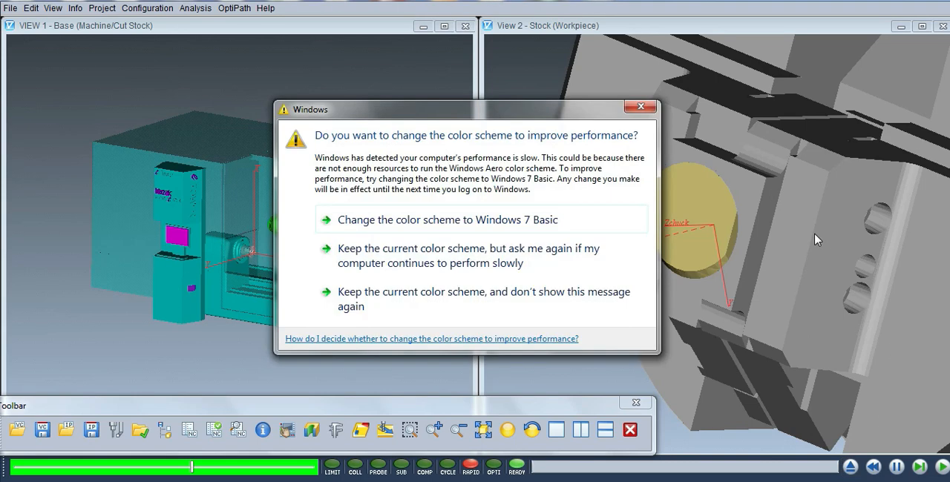
left_click(640, 107)
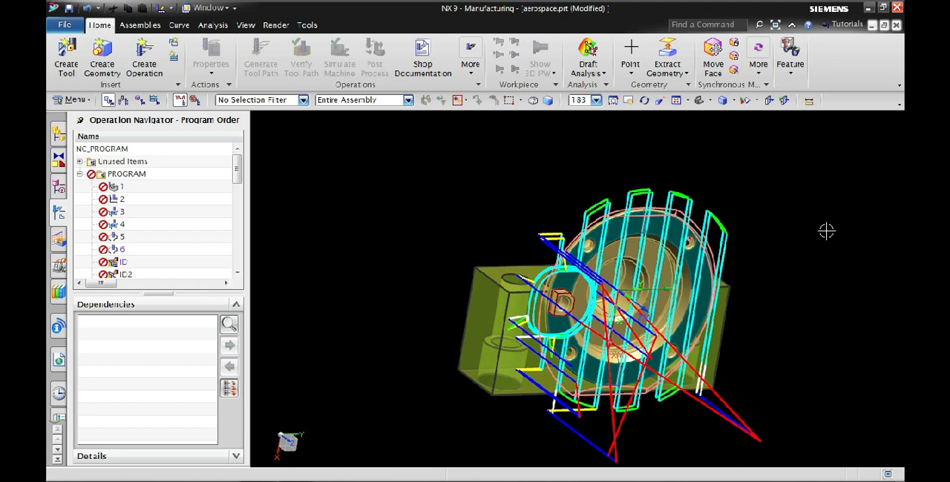
In Siemens NX, edit face milling operation 1 with the MILL_POLAR_MAIN method and Zig Zag cut pattern, and generate its tool path
left_click(155, 186)
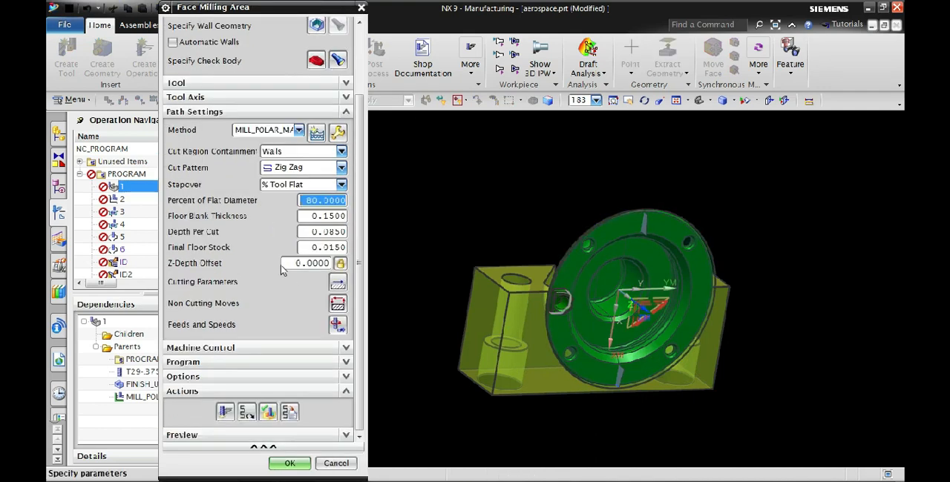
left_click(299, 130)
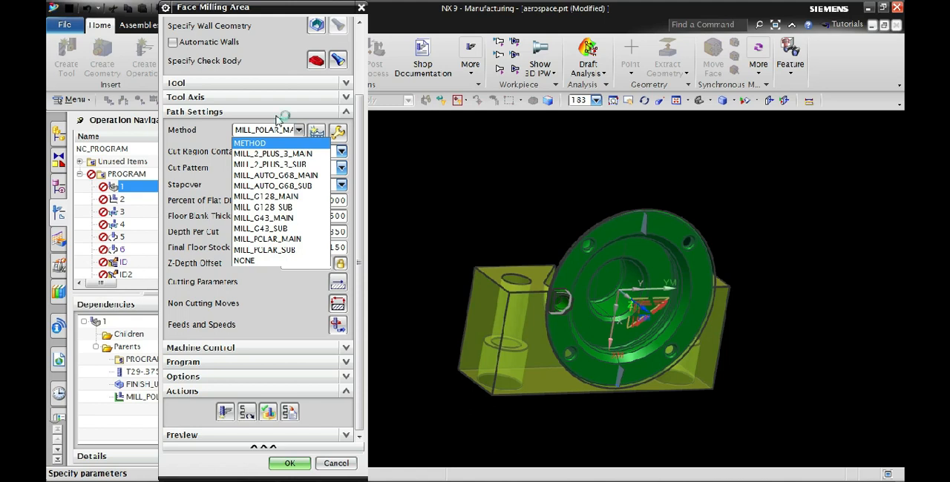
left_click(291, 240)
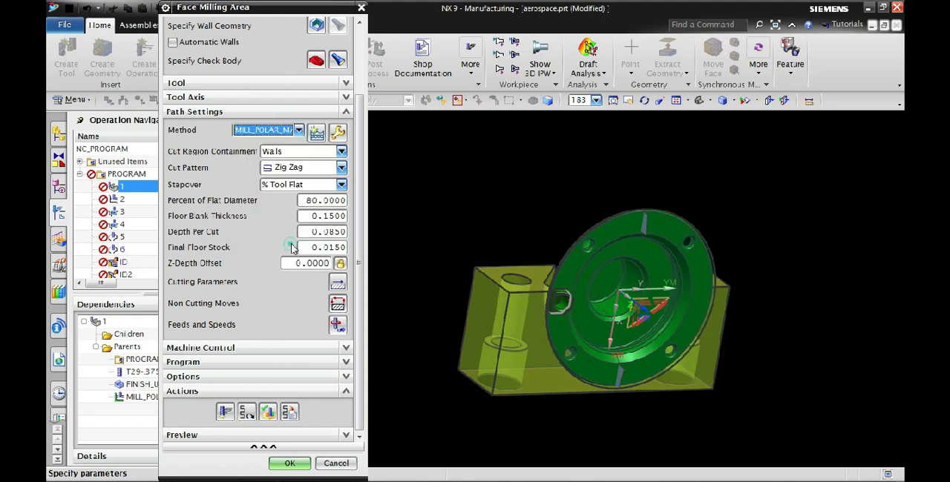
left_click(342, 168)
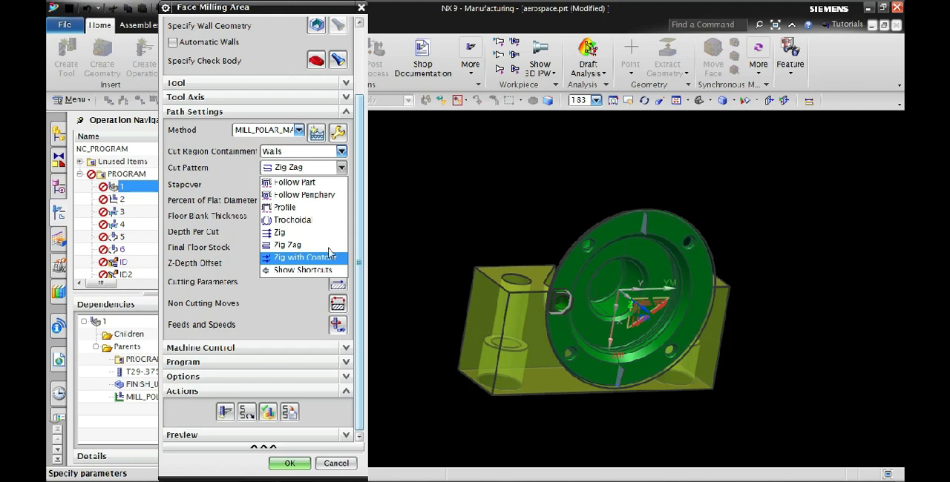
left_click(312, 244)
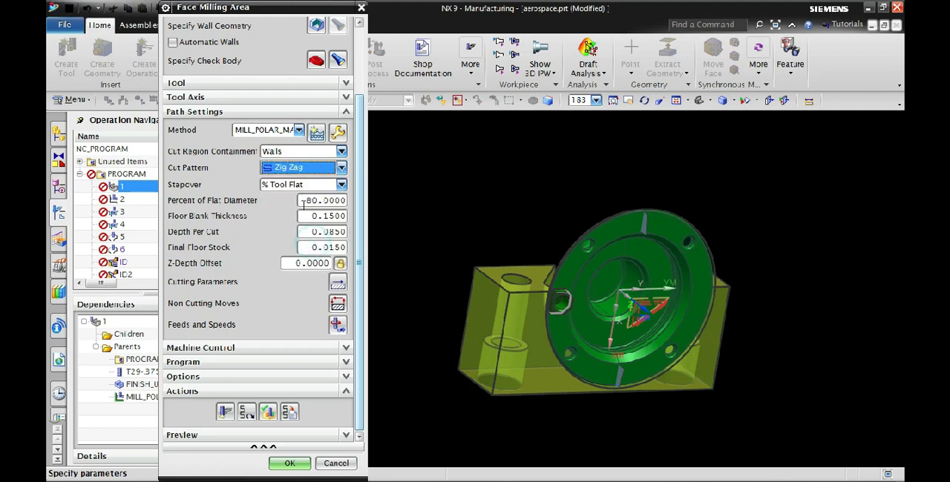
left_click(247, 414)
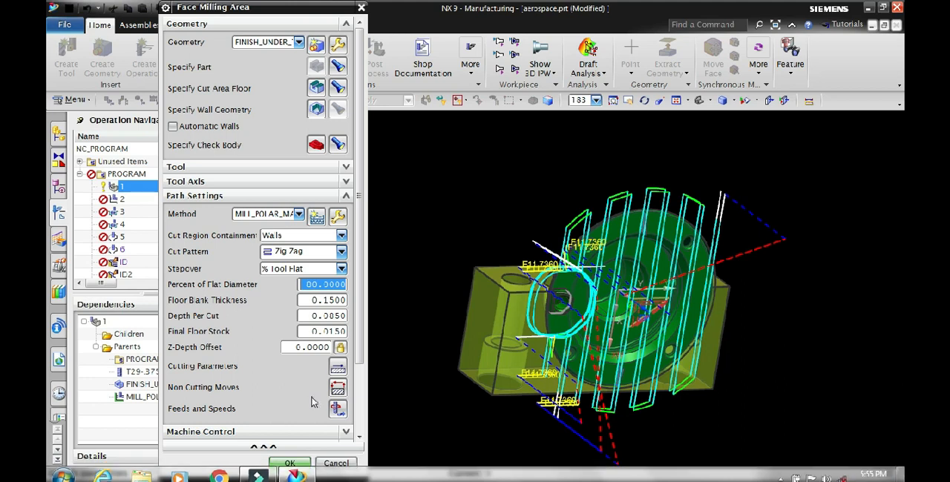
left_click(290, 464)
Open hole milling operation 3 for editing and examine its available machining methods and path settings
left_click(150, 201)
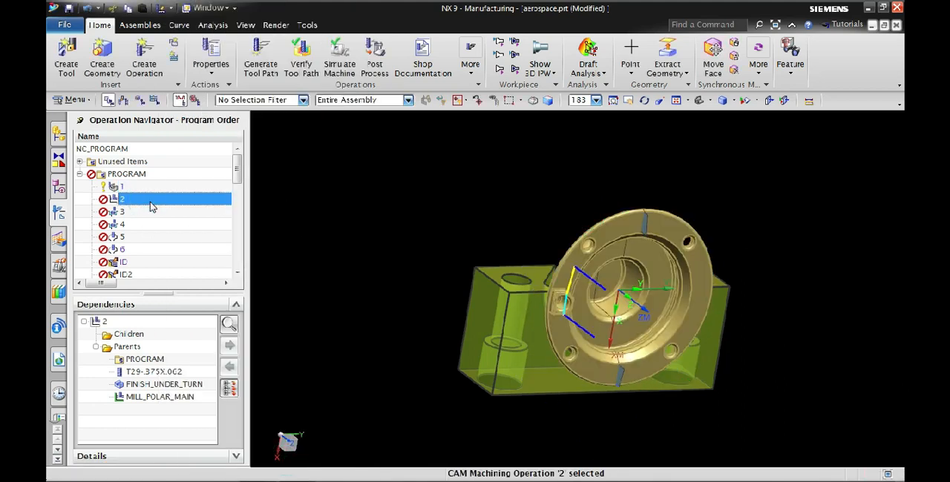
left_click(147, 216)
left_click(148, 213)
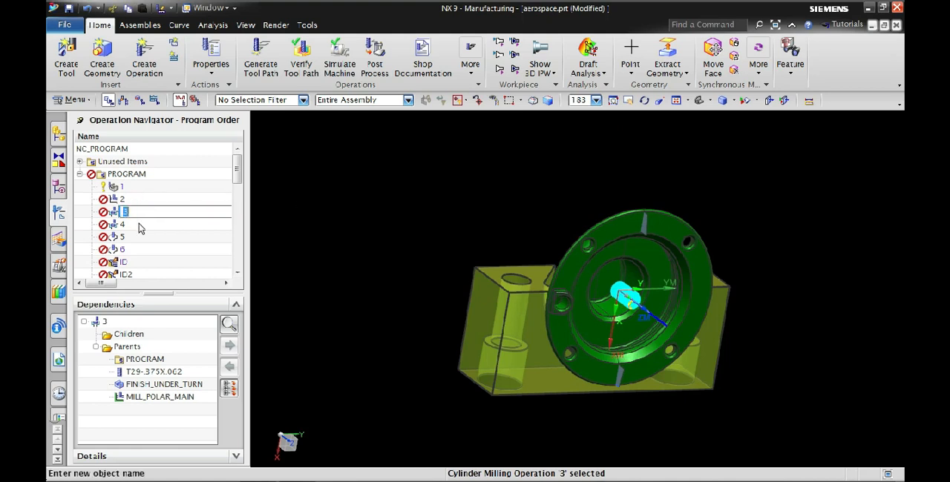
left_click(140, 224)
double_click(143, 213)
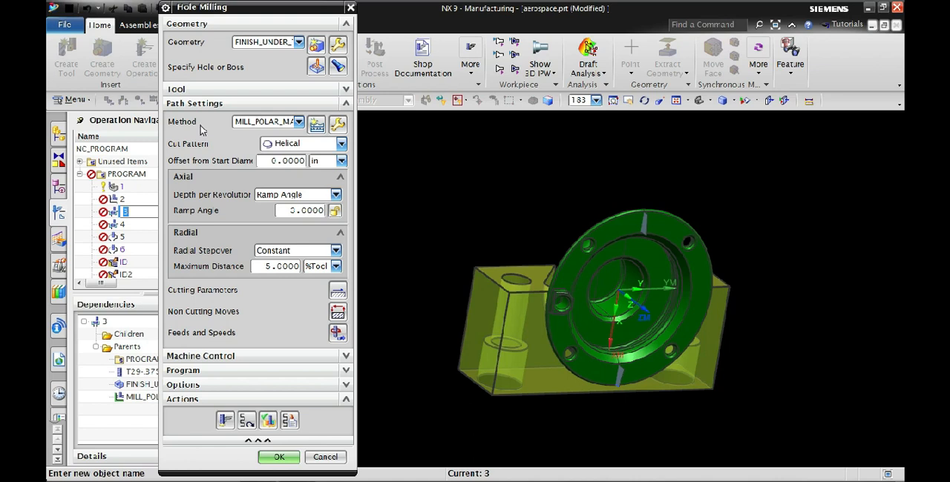
left_click(299, 124)
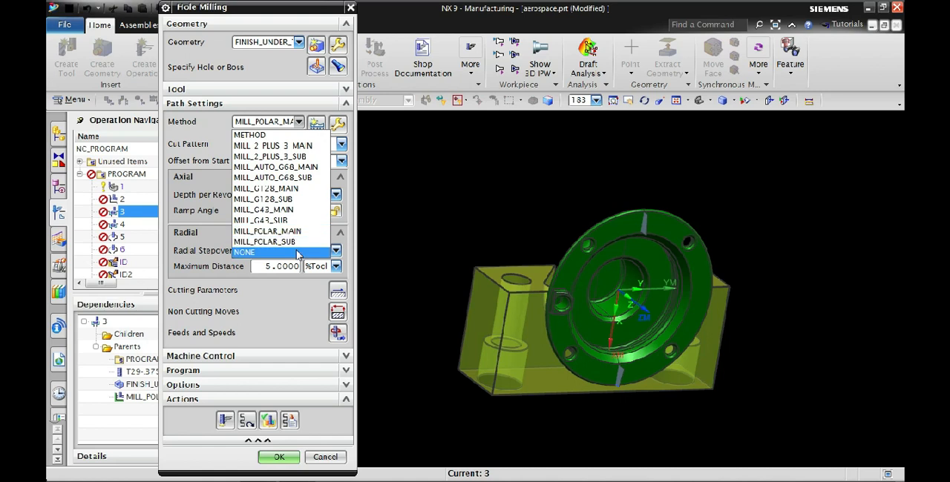
left_click(205, 122)
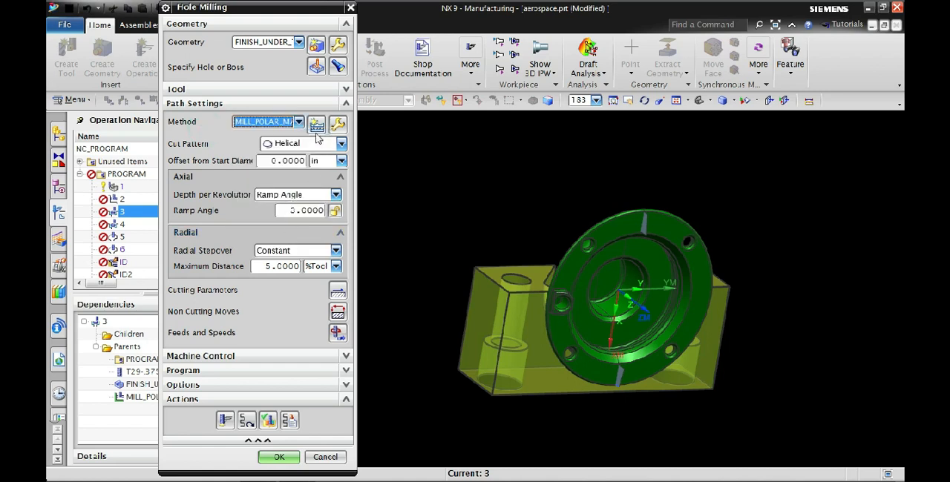
left_click(285, 210)
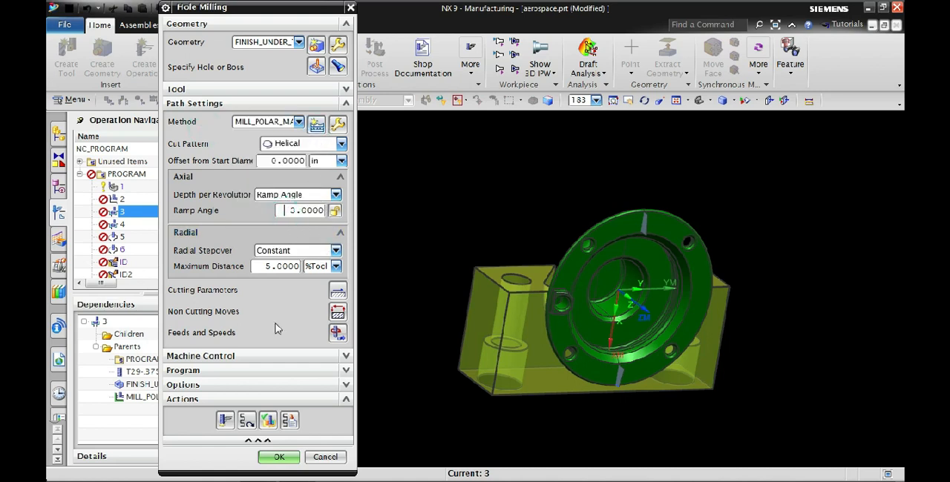
Examine the strategy, extend path, stock and additional cutting parameters of hole milling operation 3, leaving them unmodified
left_click(337, 292)
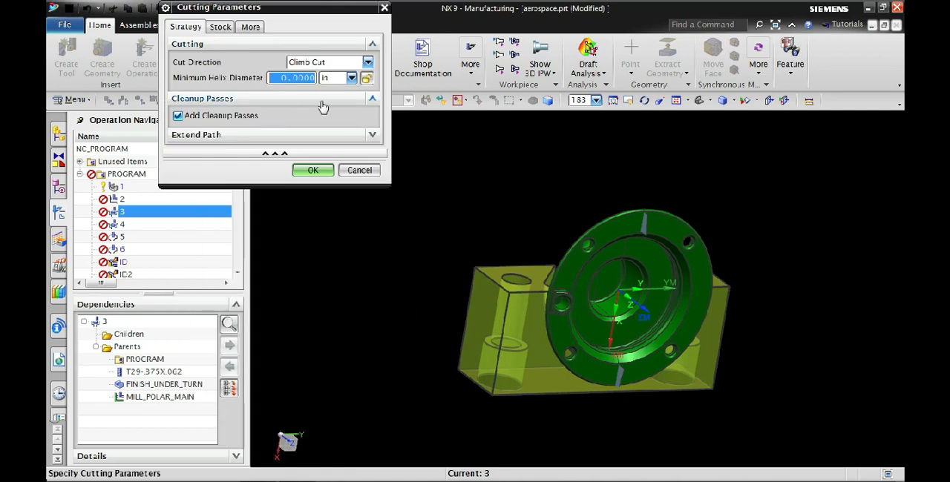
left_click(373, 98)
left_click(374, 114)
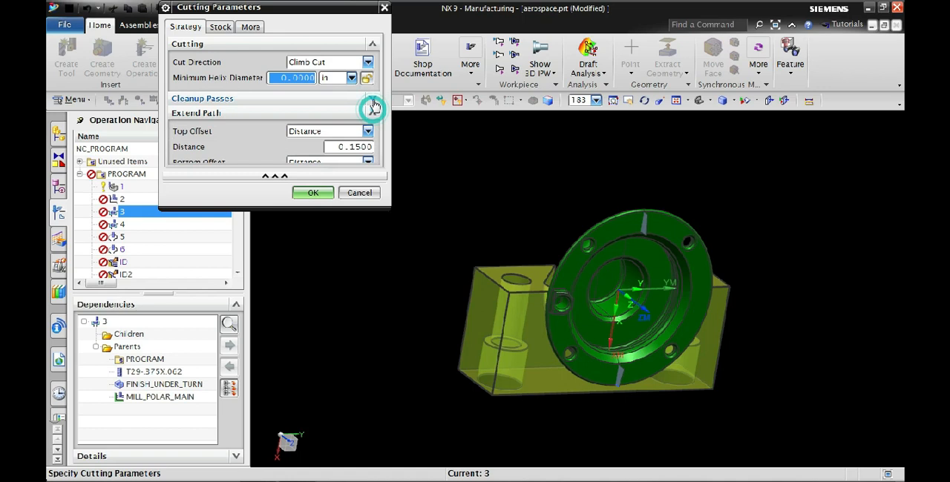
left_click(373, 97)
left_click(220, 27)
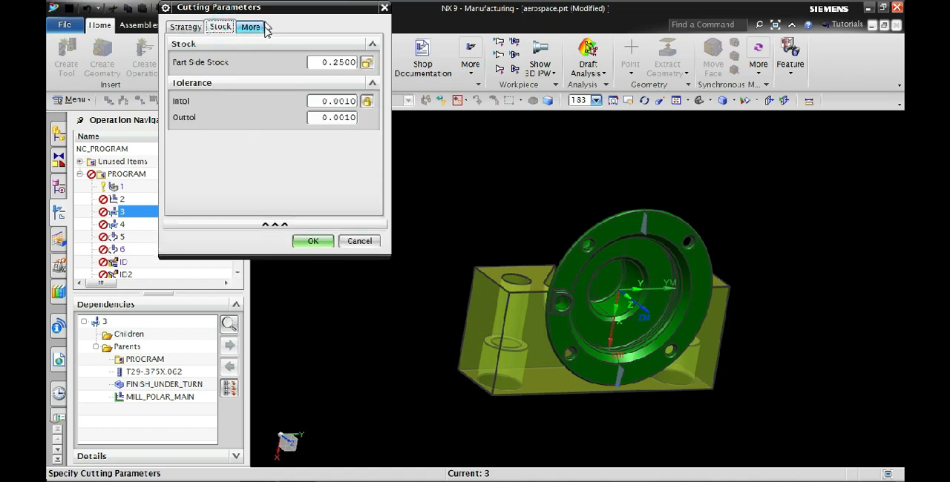
left_click(253, 27)
left_click(185, 26)
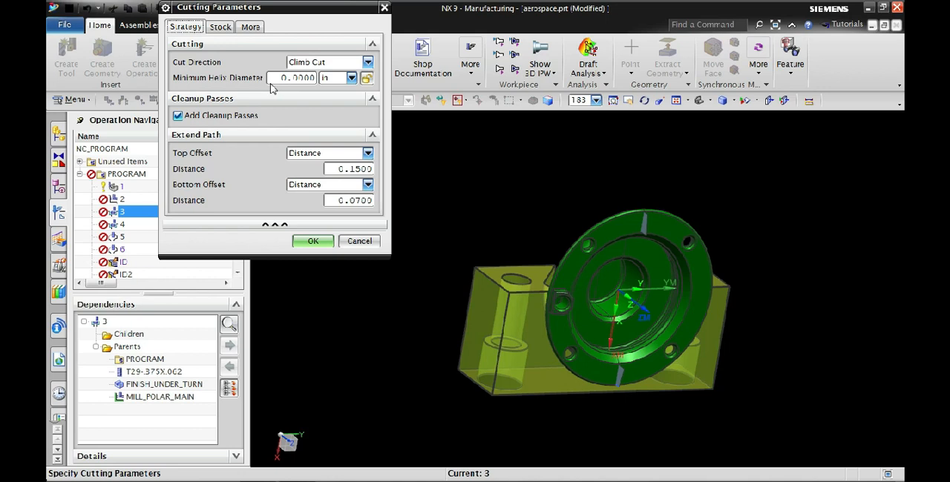
left_click(360, 240)
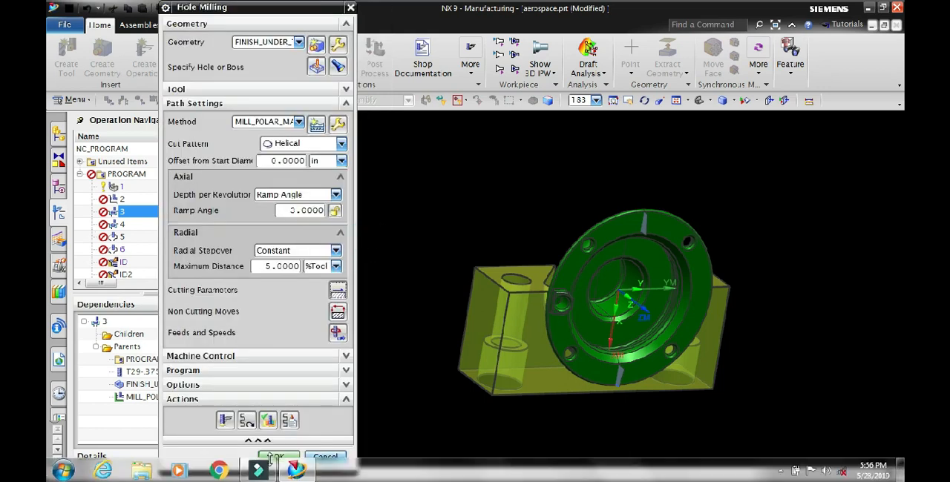
Generate the helical tool path for hole milling operation 3 and accept the operation
left_click(225, 420)
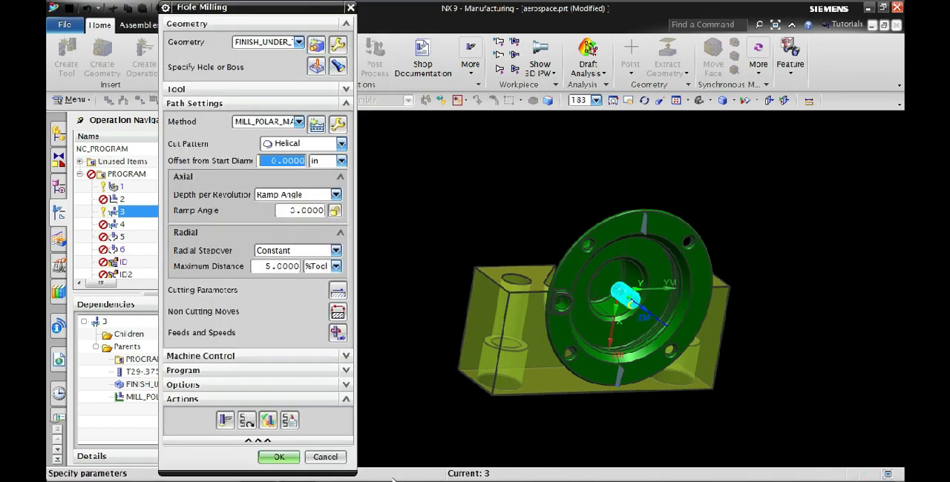
left_click(279, 457)
Display the existing tool paths of milling operations 4, 5 and 6 one after another
left_click(151, 226)
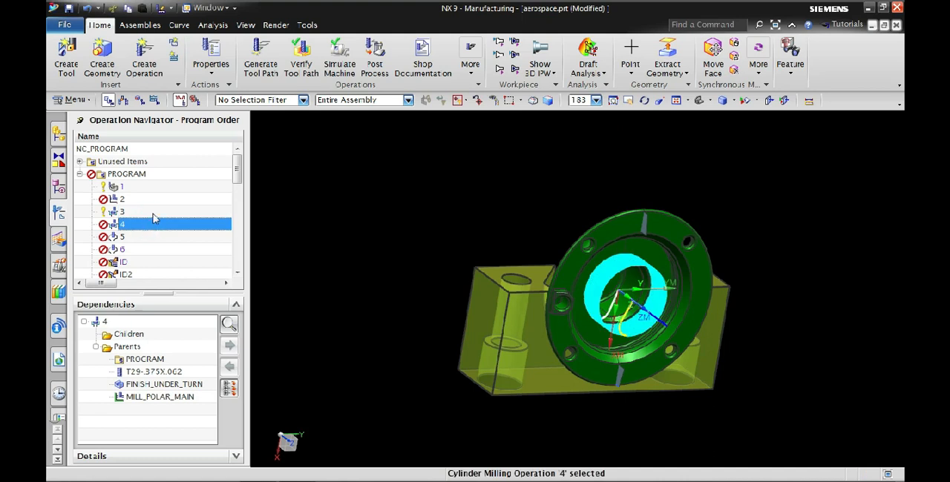
left_click(145, 239)
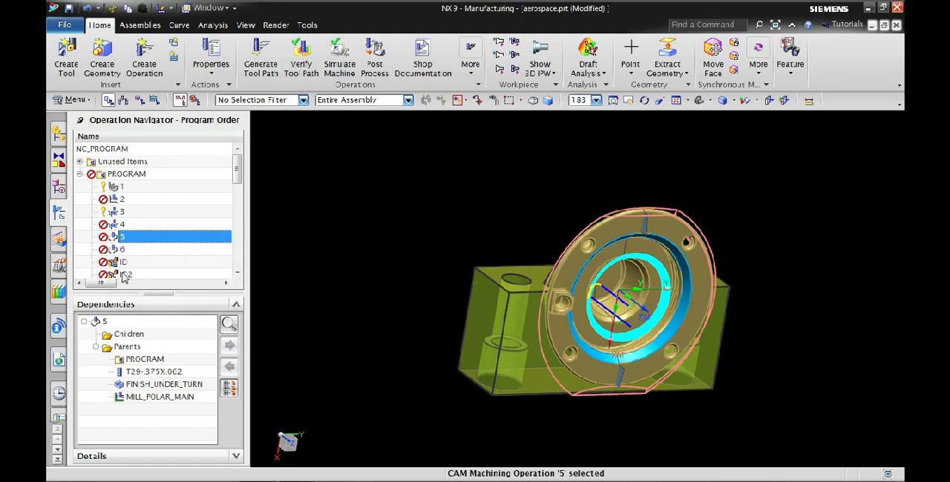
left_click(134, 252)
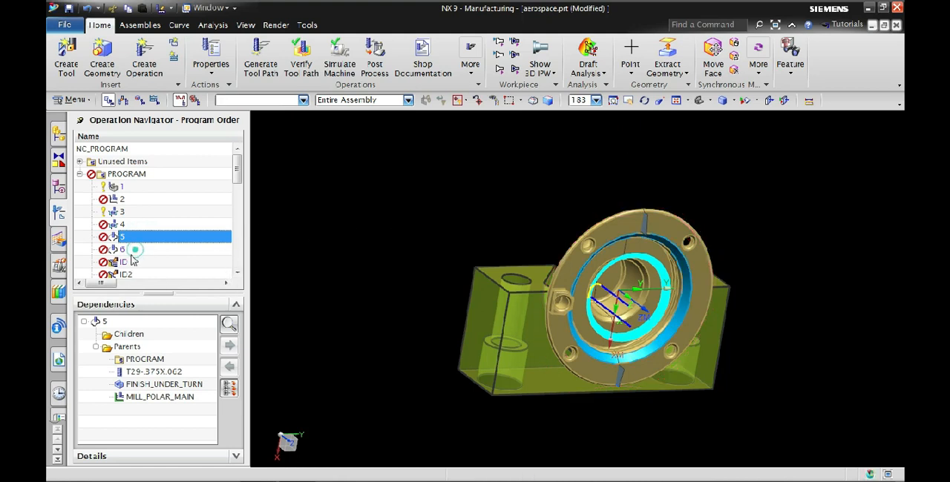
Open fixed contour operation 6 and examine its Surface Area drive method, including the surface percentages and additional drive settings
double_click(146, 251)
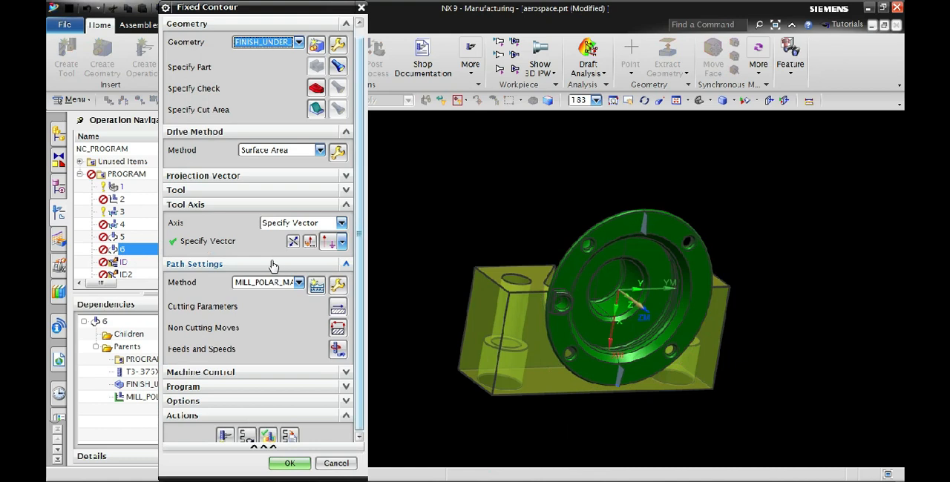
left_click(337, 141)
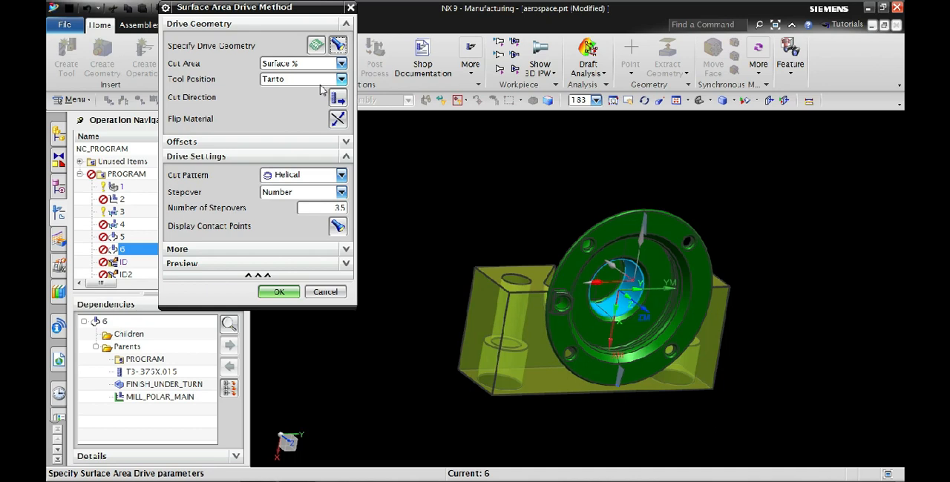
left_click(340, 64)
left_click(307, 78)
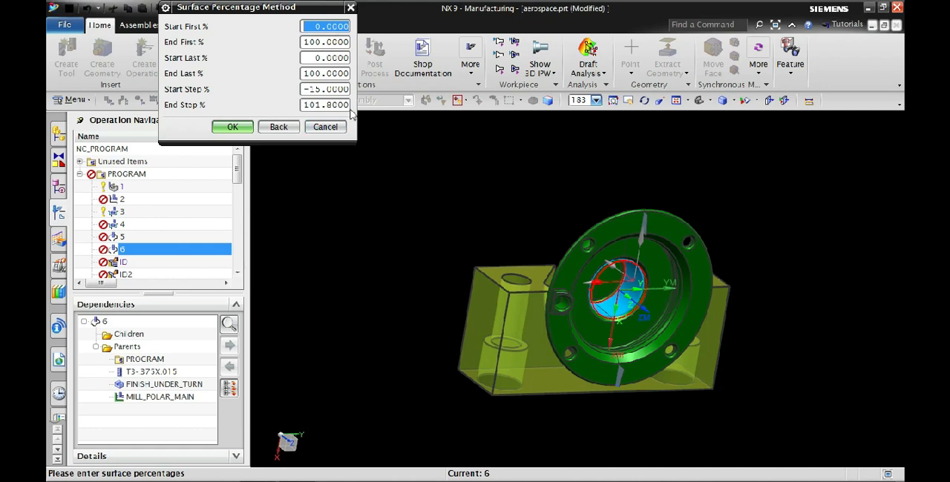
left_click(326, 127)
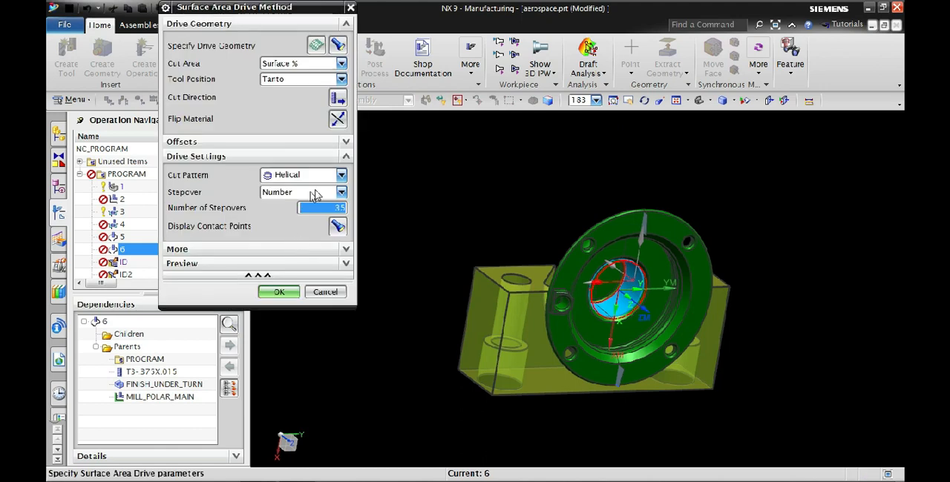
left_click(346, 249)
left_click(276, 392)
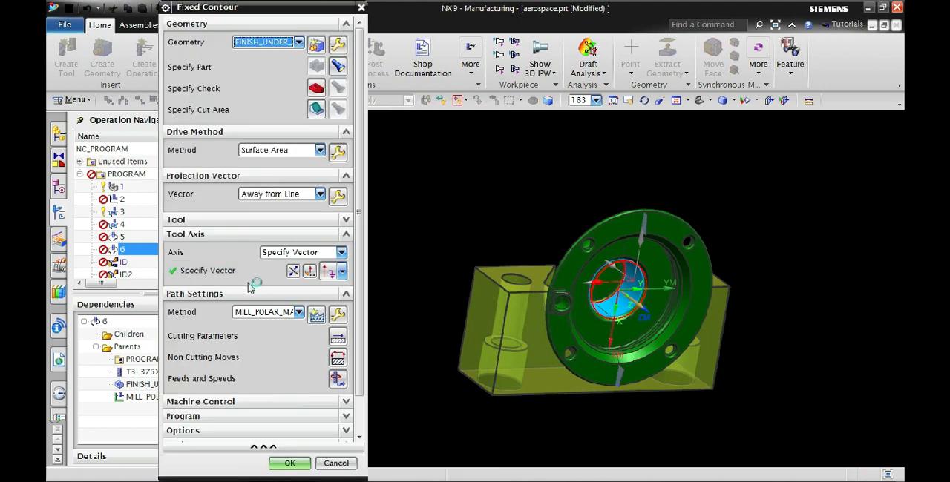
Generate the tool path for fixed contour operation 6 and accept the operation
scroll(230, 290, "down", 1)
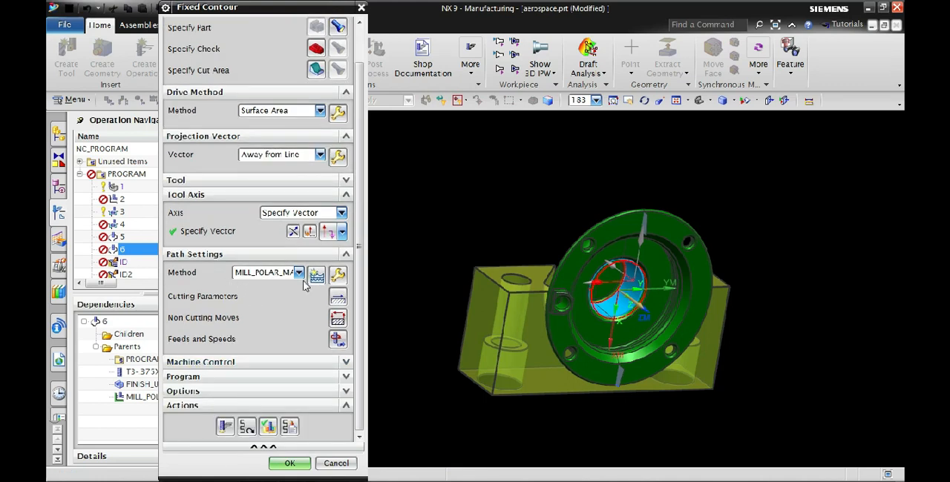
left_click(225, 427)
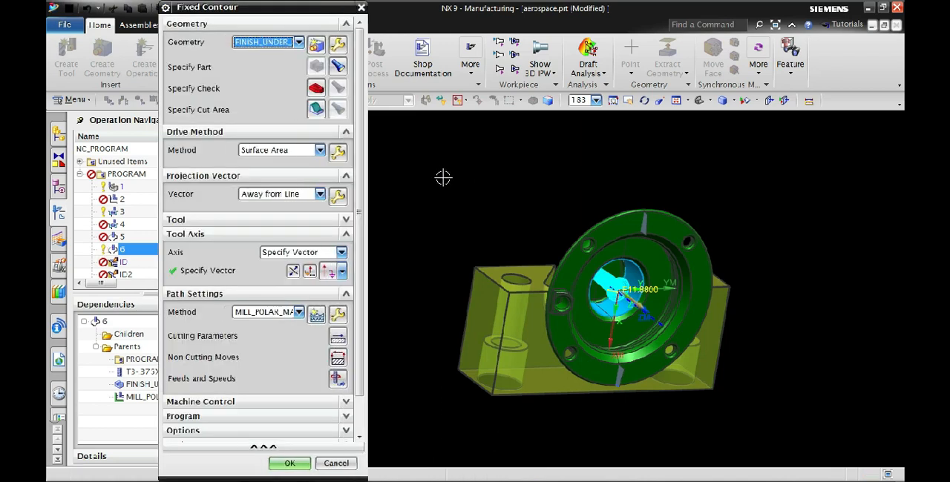
left_click(288, 464)
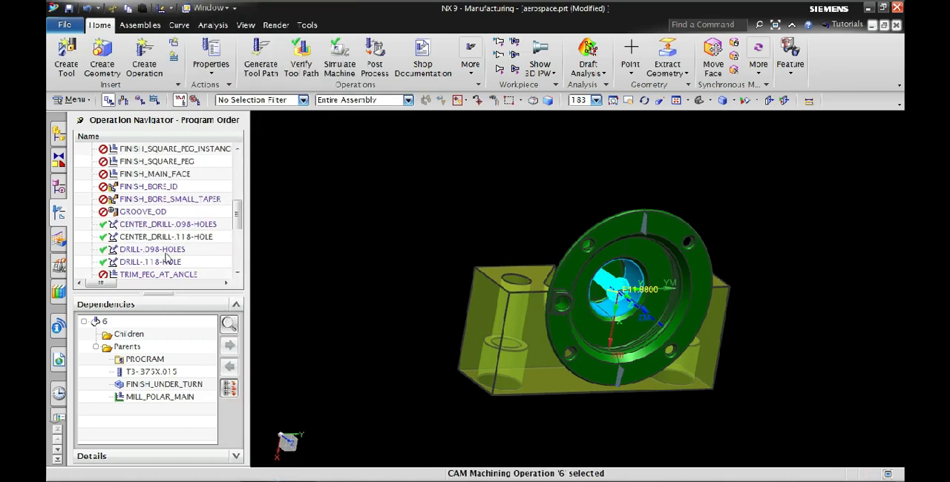
Try to generate the tool path of turning operation ID directly, declining the removal of its suppressed geometry
left_click(129, 262)
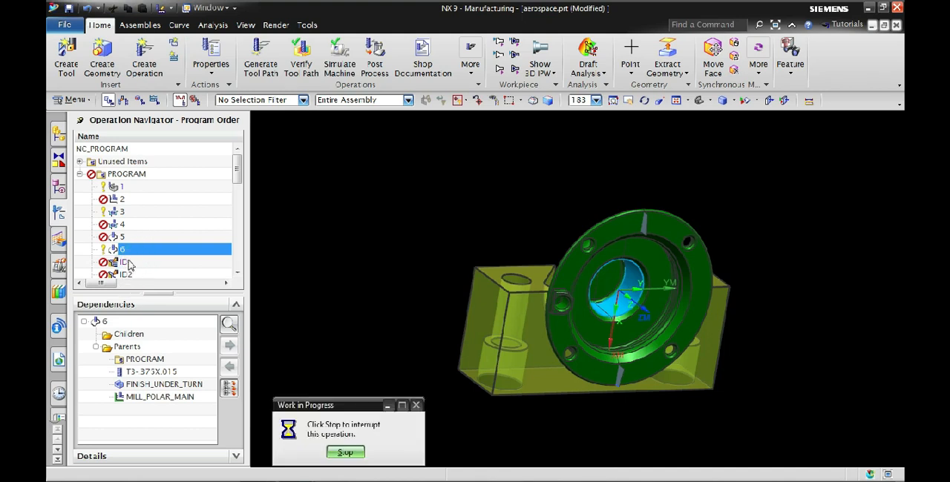
left_click(131, 262)
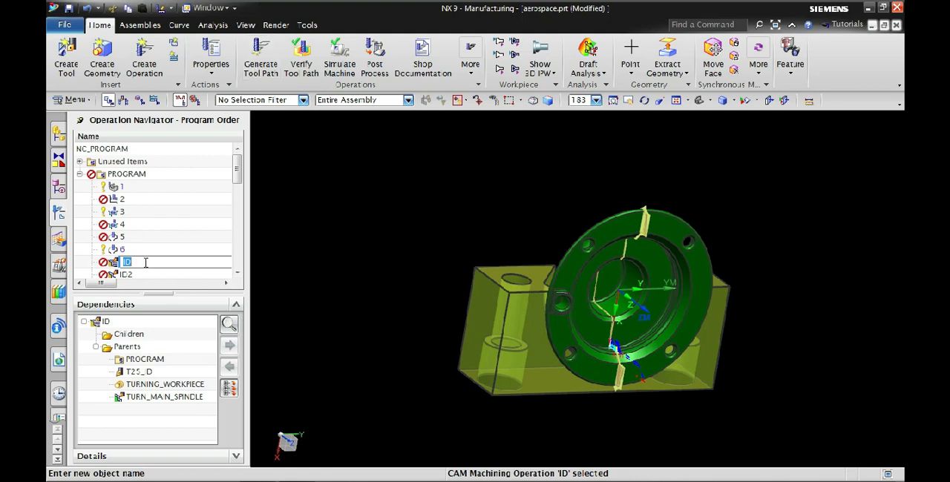
left_click(260, 56)
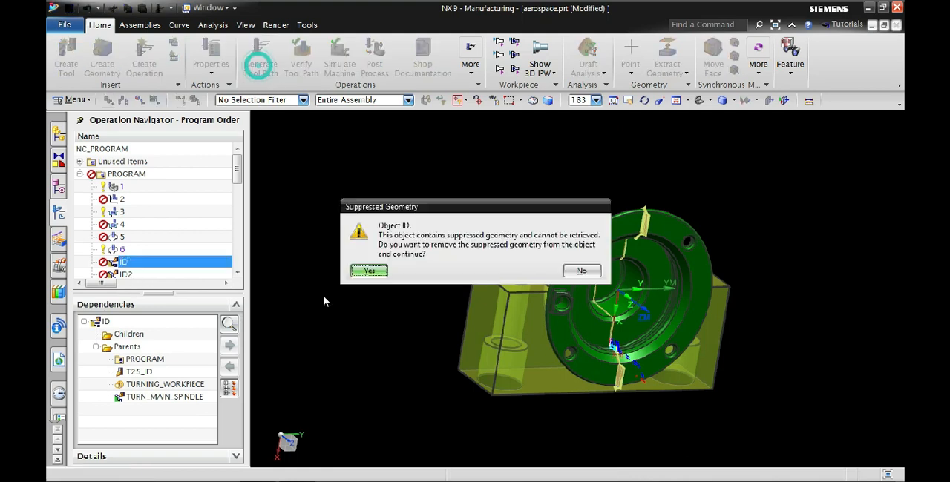
left_click(582, 271)
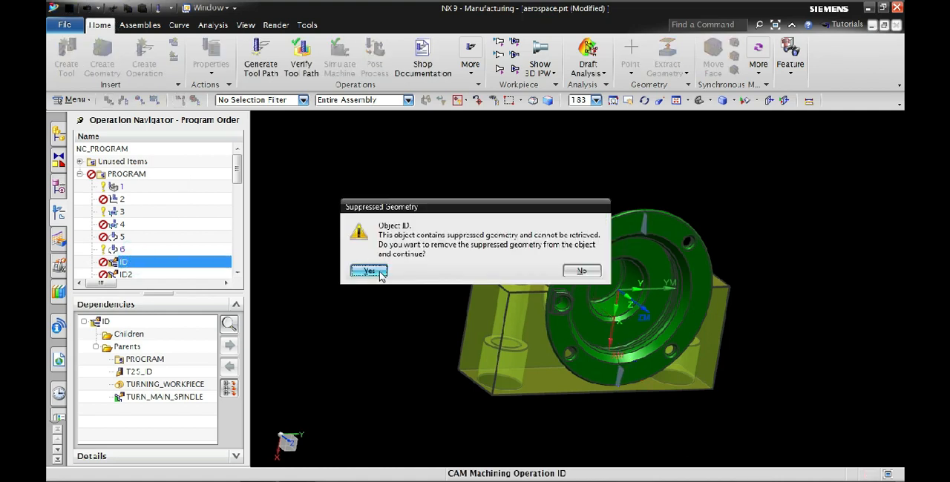
Remove the suppressed geometry from rough bore operation ID and generate its tool path, leaving its cutting parameters unmodified
left_click(381, 273)
scroll(239, 260, "down", 5)
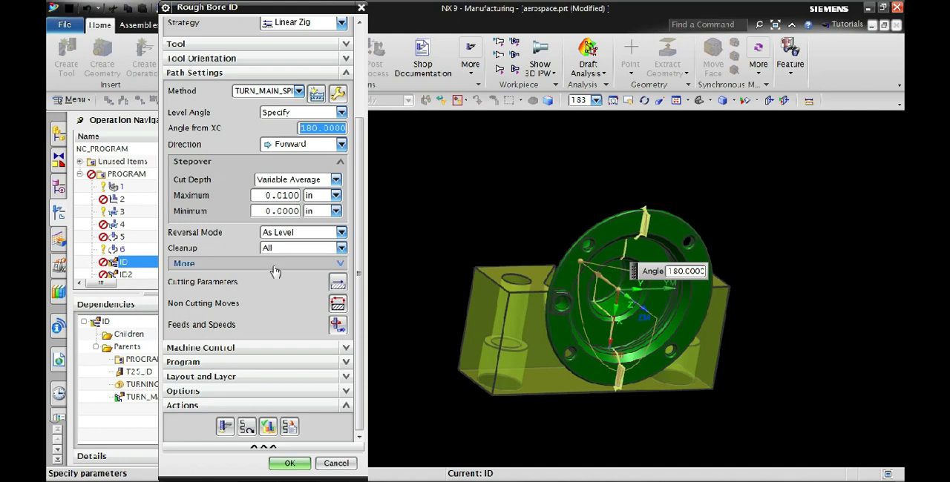
left_click(339, 283)
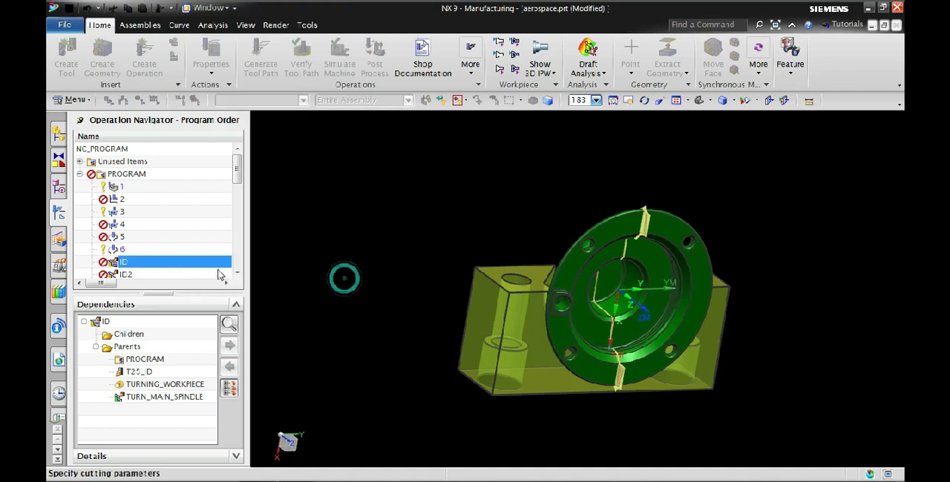
left_click(329, 251)
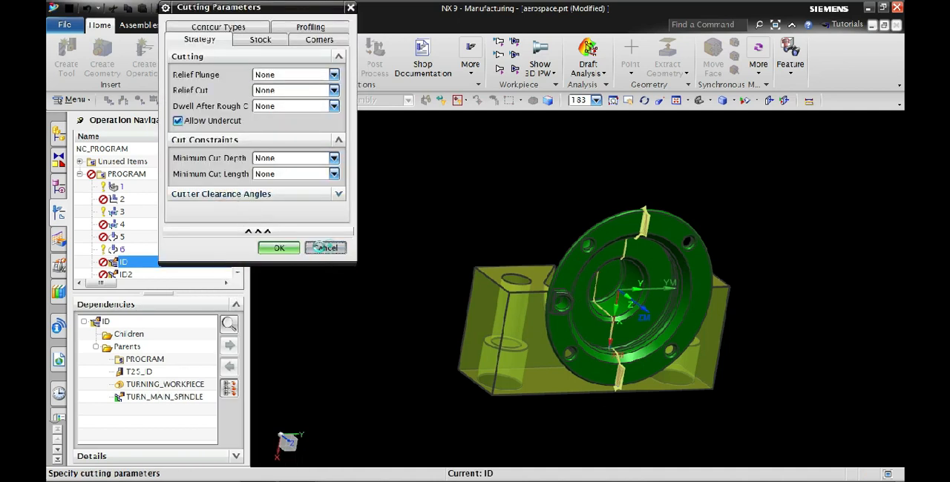
left_click(224, 426)
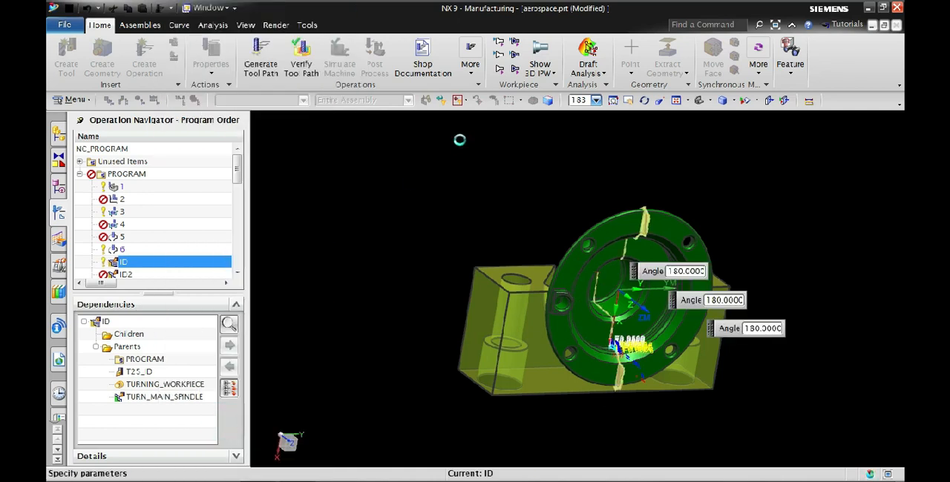
left_click(289, 462)
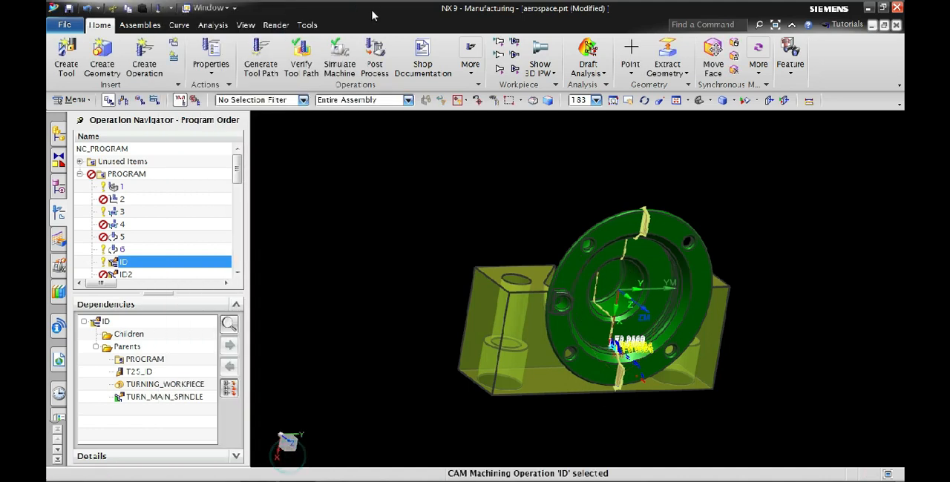
Verify the tool path of rough bore operation ID by replaying it at animation speed 4
left_click(300, 61)
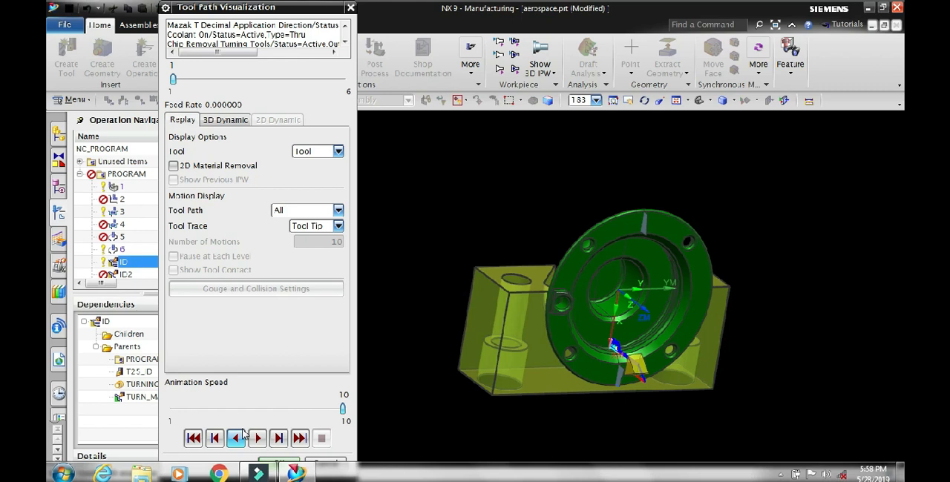
left_click(249, 410)
left_click(250, 409)
left_click(250, 410)
left_click(249, 409)
left_click(249, 409)
left_click(215, 413)
left_click(256, 439)
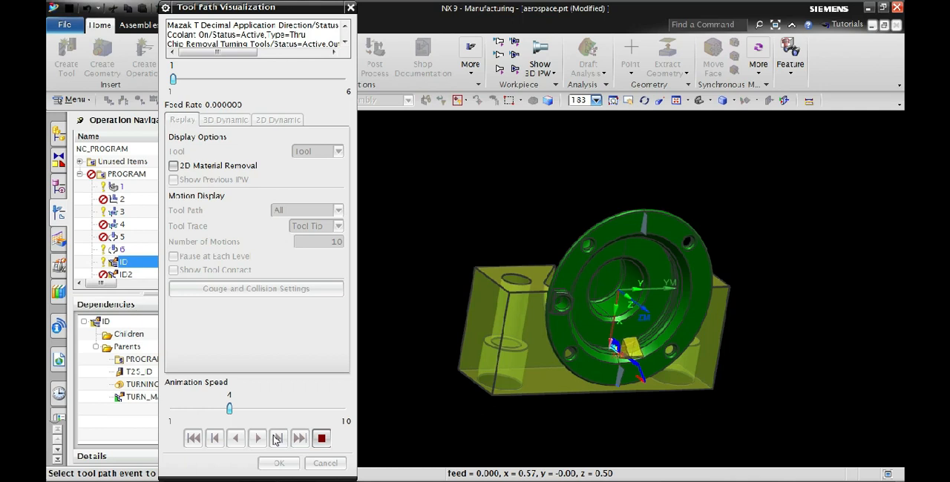
Raise the replay speed for operation ID to 8, stop the playback and close the tool path visualization
left_click(309, 409)
left_click_drag(228, 407, 294, 403)
left_click(296, 402)
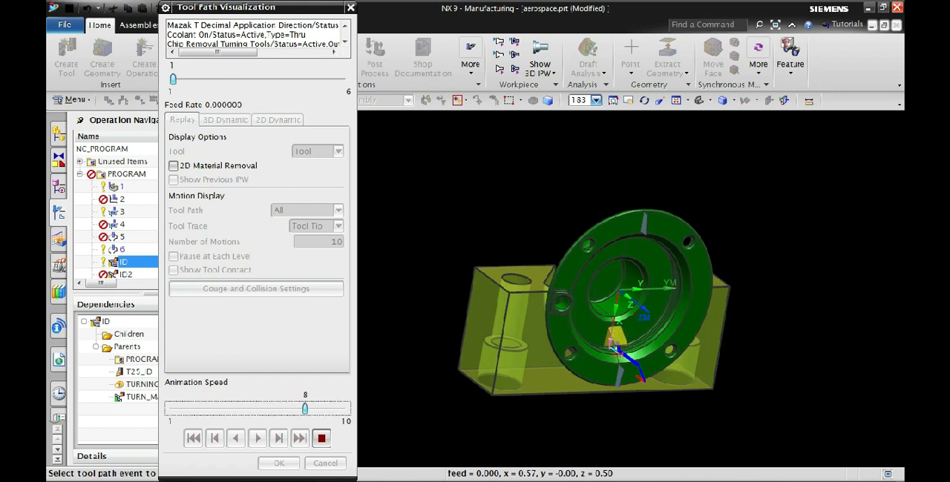
left_click(322, 439)
left_click(280, 464)
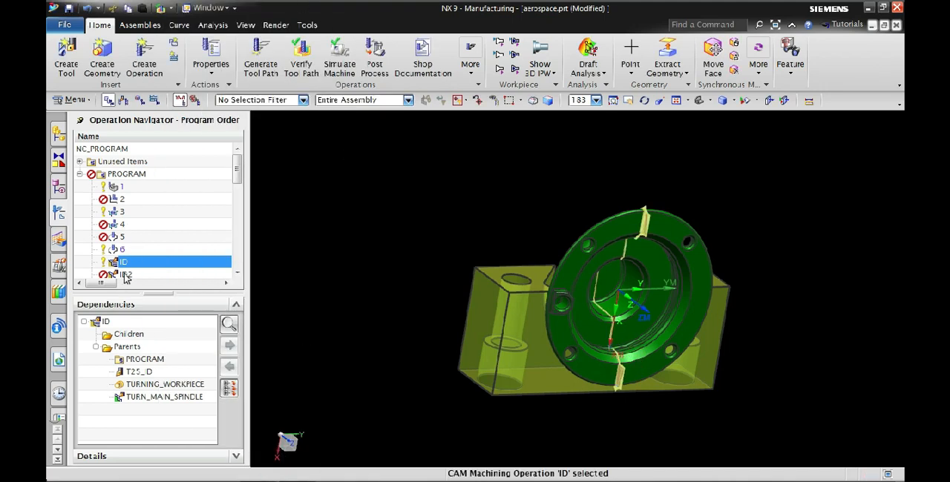
Generate the tool paths for turning operations ID2 and ID3
left_click(125, 276)
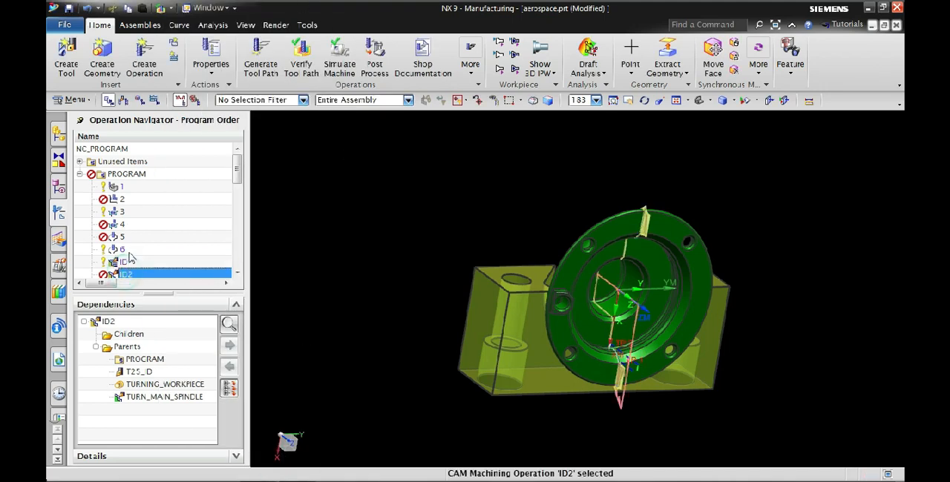
left_click(263, 74)
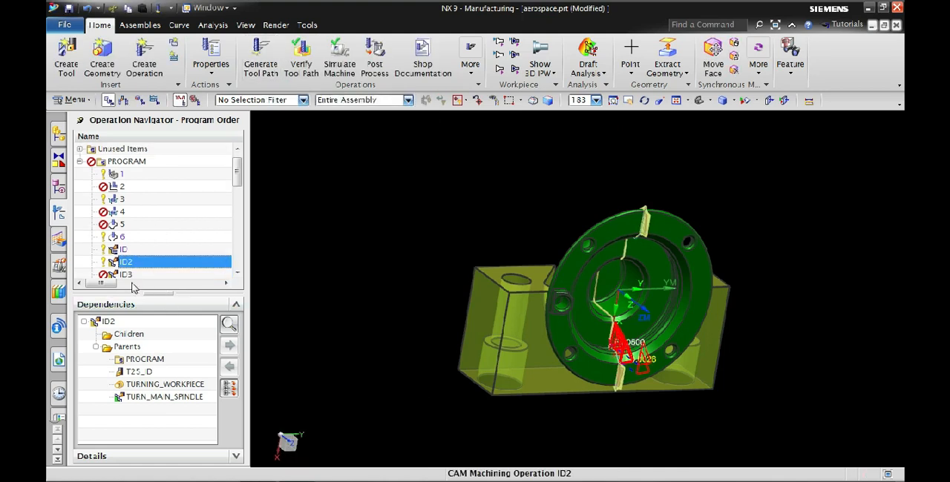
left_click(136, 276)
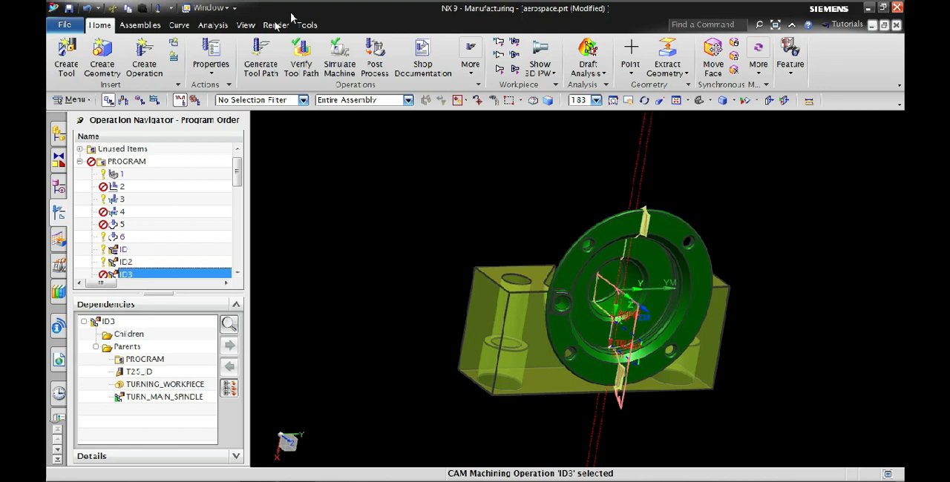
left_click(262, 59)
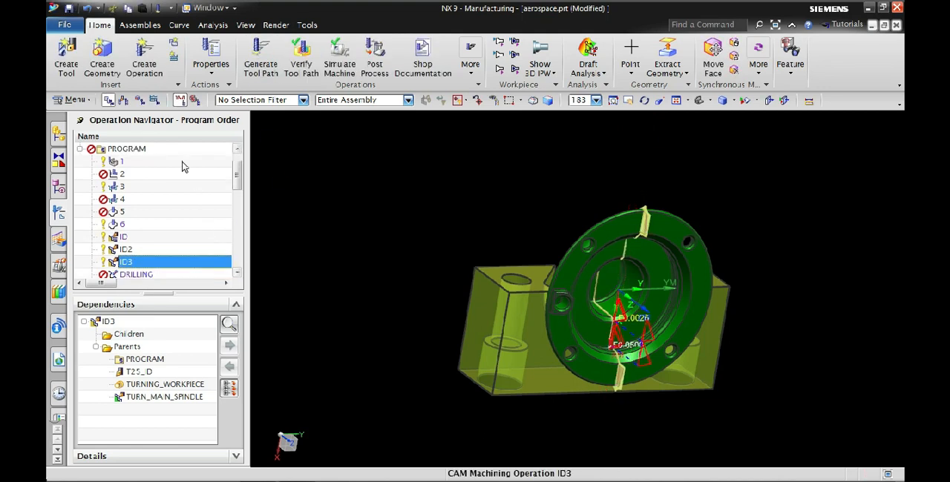
Replay the tool path of operation ID3 at animation speed 6 and close the visualization
left_click(298, 67)
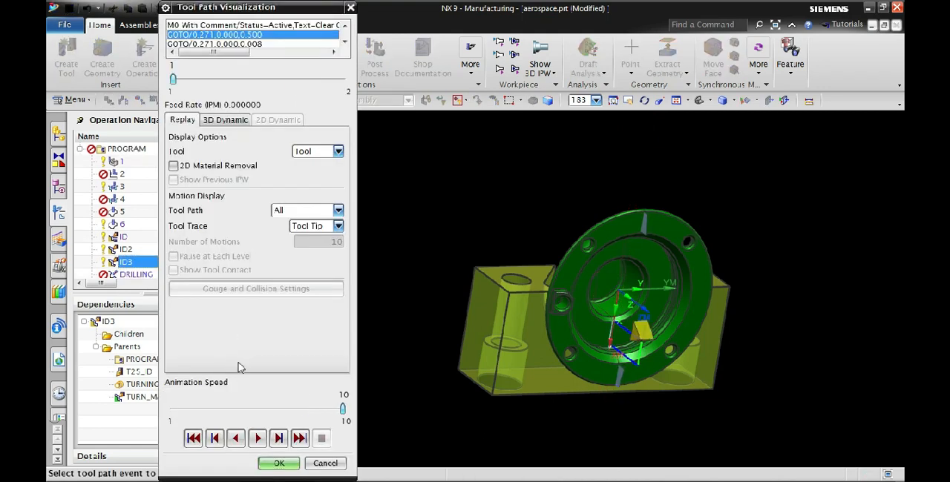
left_click(234, 405)
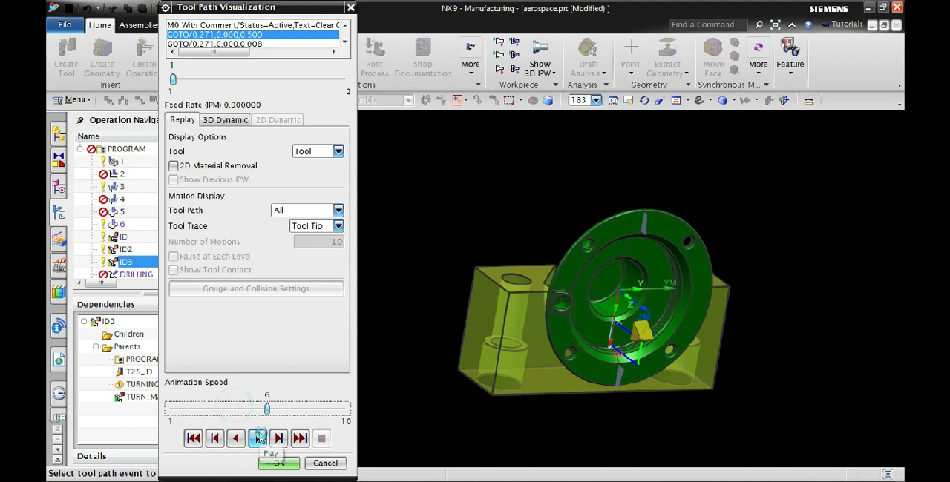
left_click(257, 439)
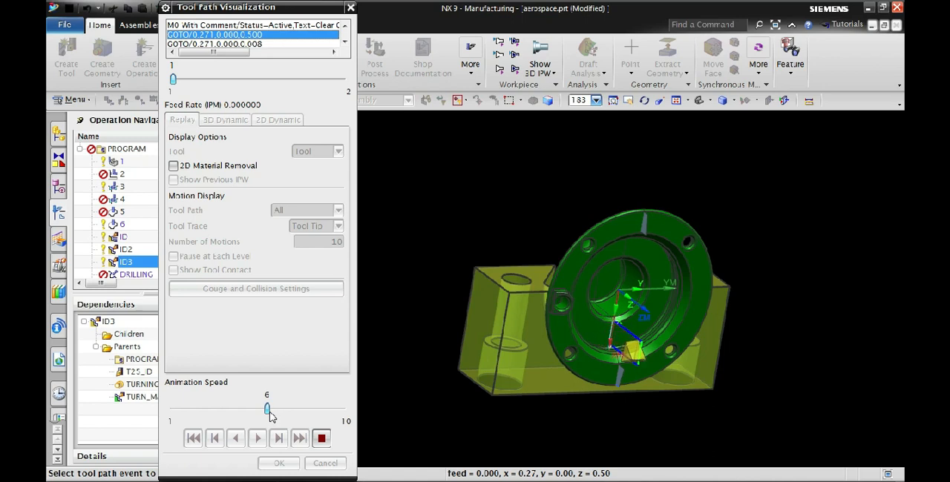
left_click(325, 463)
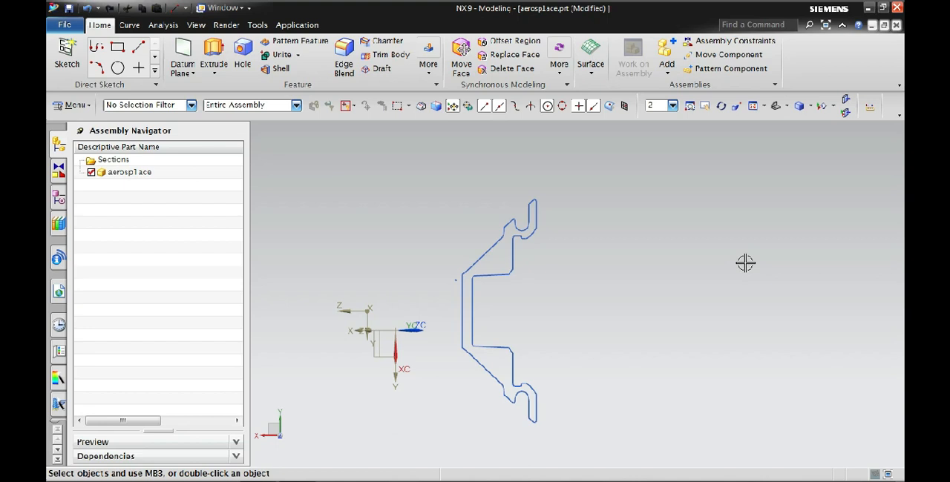
Examine the part's section curves in the modeling view, looking closely at the groove and undercut near the upper rim
scroll(560, 239, "up", 2)
scroll(553, 223, "down", 2)
scroll(540, 212, "up", 1)
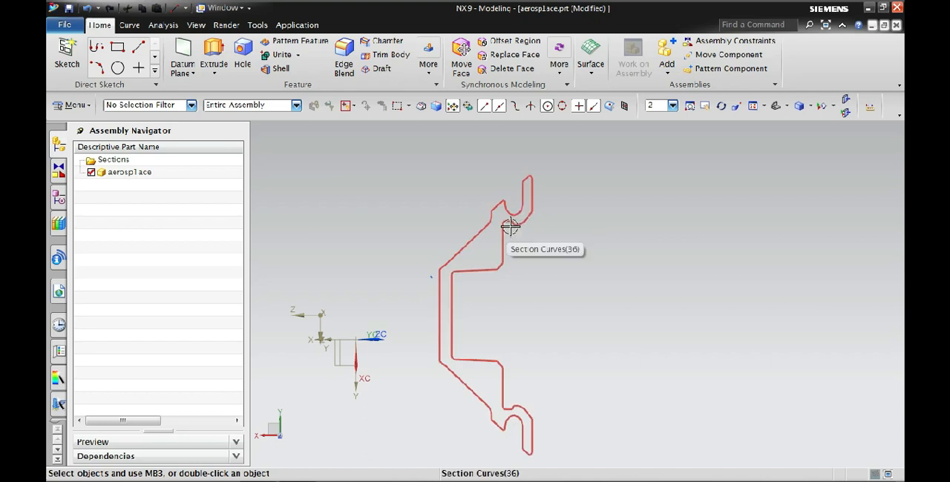
scroll(510, 227, "down", 3)
scroll(509, 223, "up", 5)
scroll(460, 265, "up", 2)
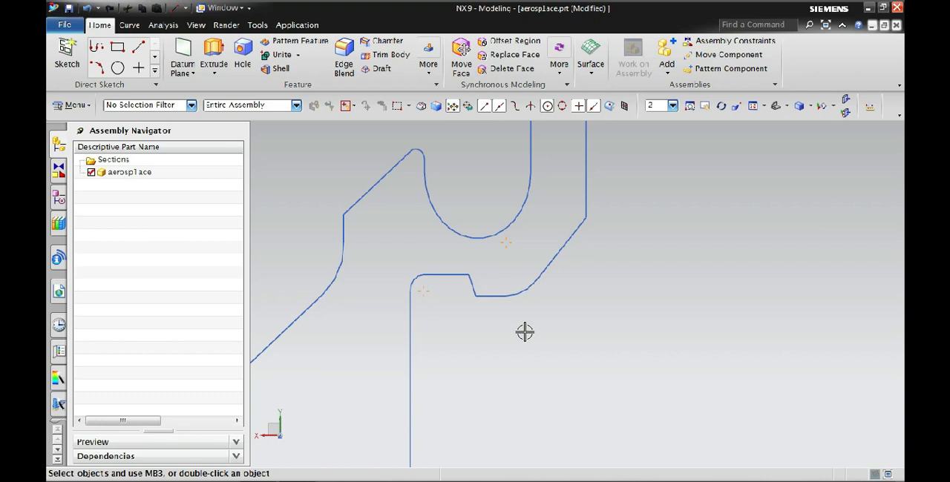
scroll(648, 235, "up", 5)
scroll(616, 235, "down", 12)
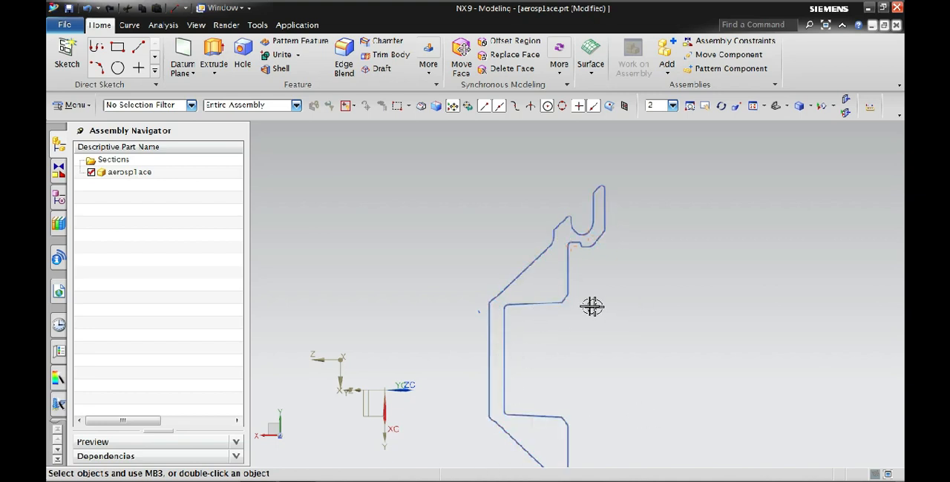
Switch the part from modeling to the Manufacturing application
scroll(555, 303, "down", 3)
scroll(519, 306, "up", 4)
scroll(449, 220, "down", 3)
scroll(636, 320, "up", 1)
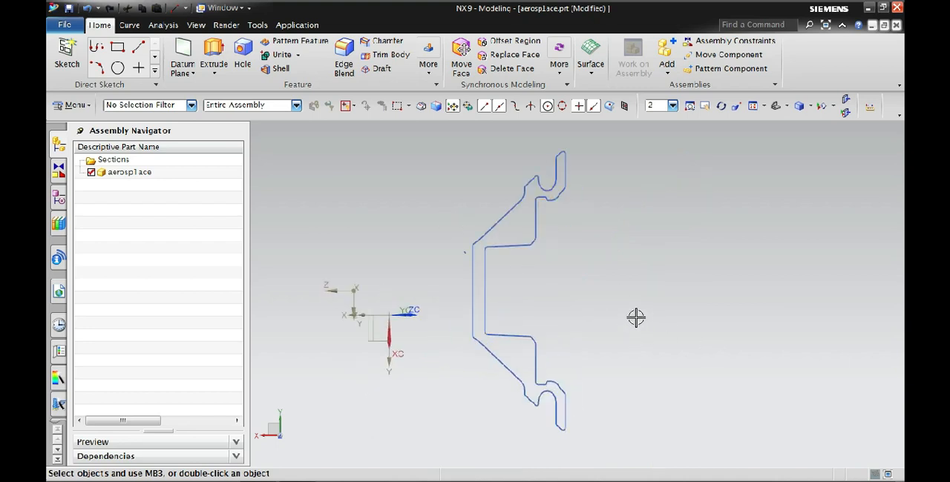
left_click(76, 105)
left_click(65, 25)
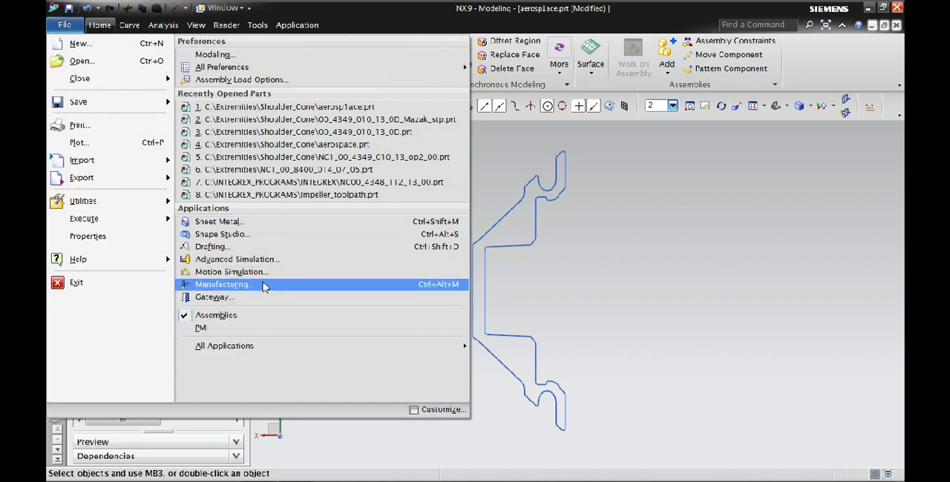
left_click(265, 287)
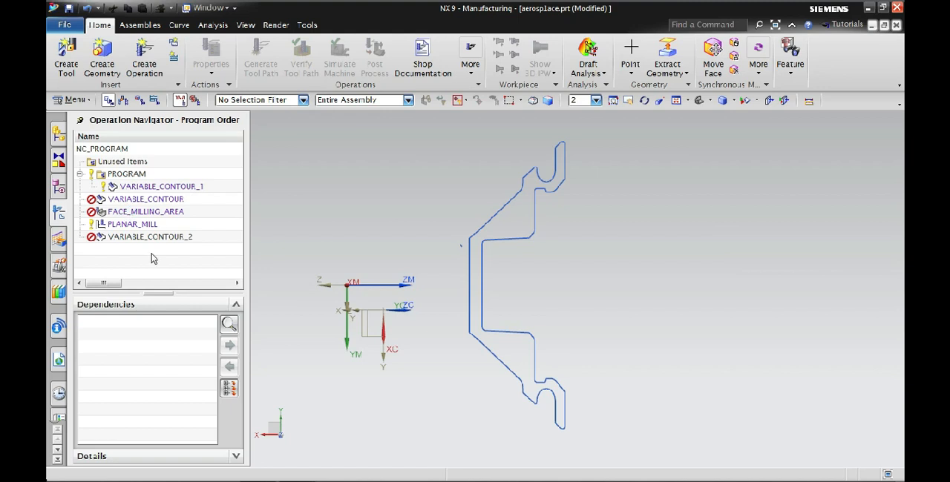
Review the tool paths of VARIABLE_CONTOUR_1, VARIABLE_CONTOUR_2, VARIABLE_CONTOUR, FACE_MILLING_AREA and PLANAR_MILL one after another
left_click(202, 187)
left_click(136, 243)
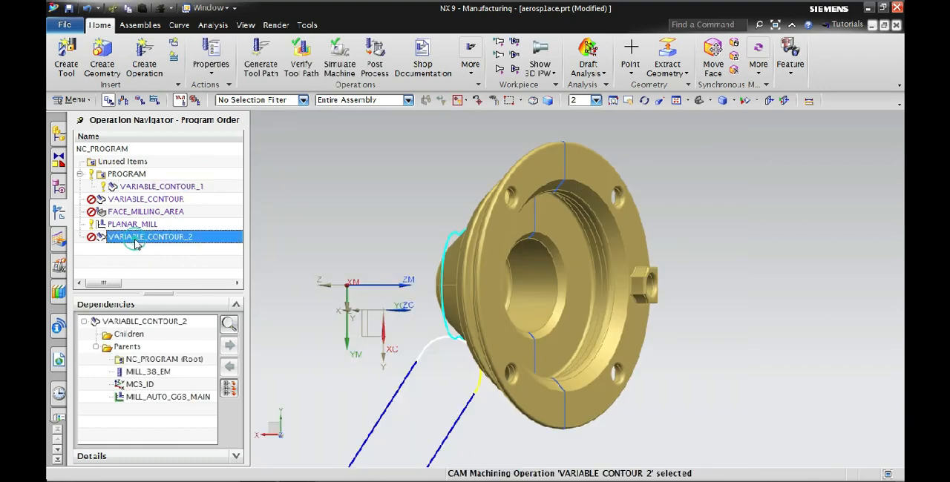
left_click(139, 200)
left_click(152, 213)
left_click(145, 225)
left_click(164, 200)
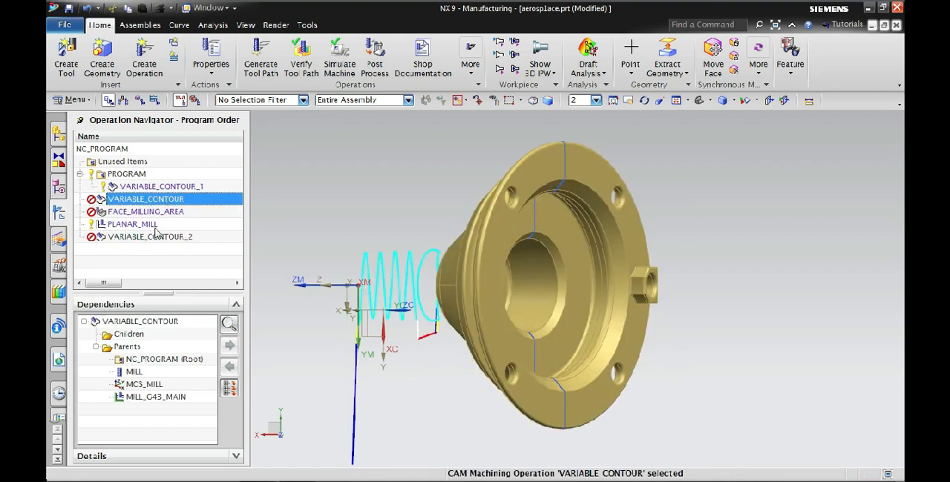
left_click(158, 213)
left_click(141, 224)
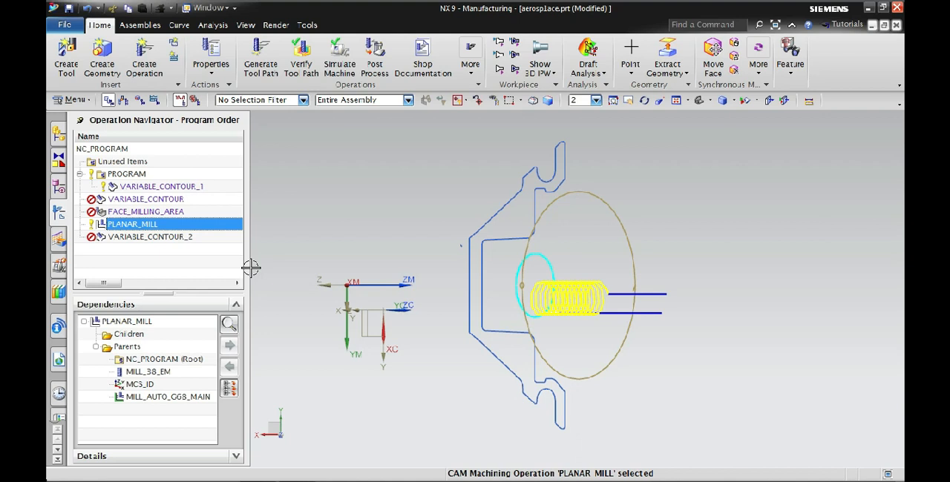
Verify the PLANAR_MILL tool path by stepping through its motions to the end, and close the visualization
left_click(302, 63)
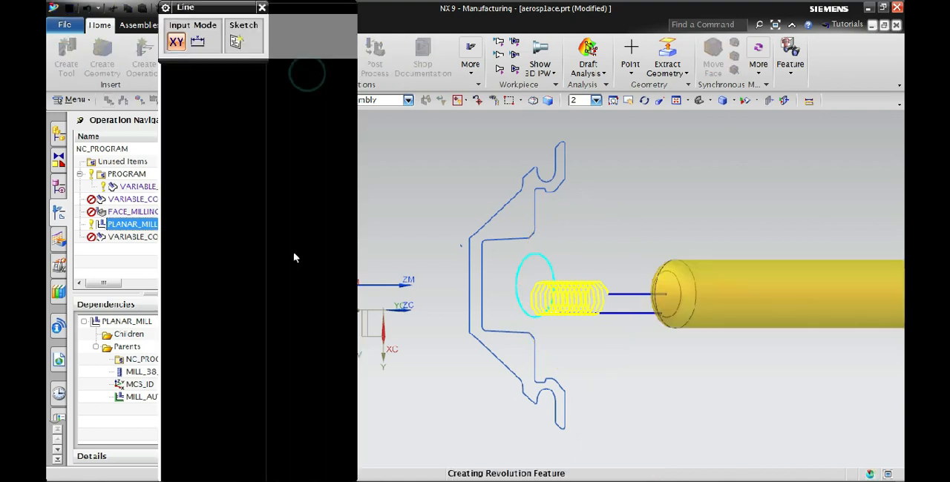
left_click(220, 410)
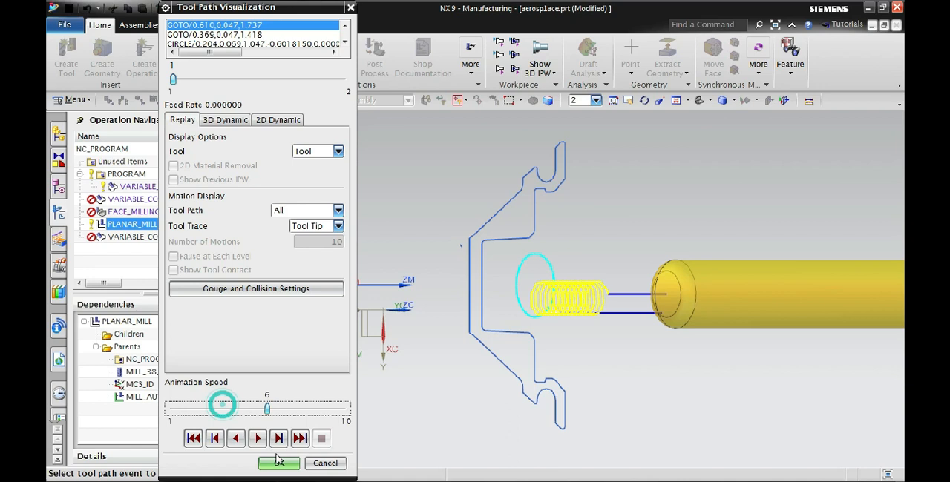
left_click(278, 439)
left_click(279, 439)
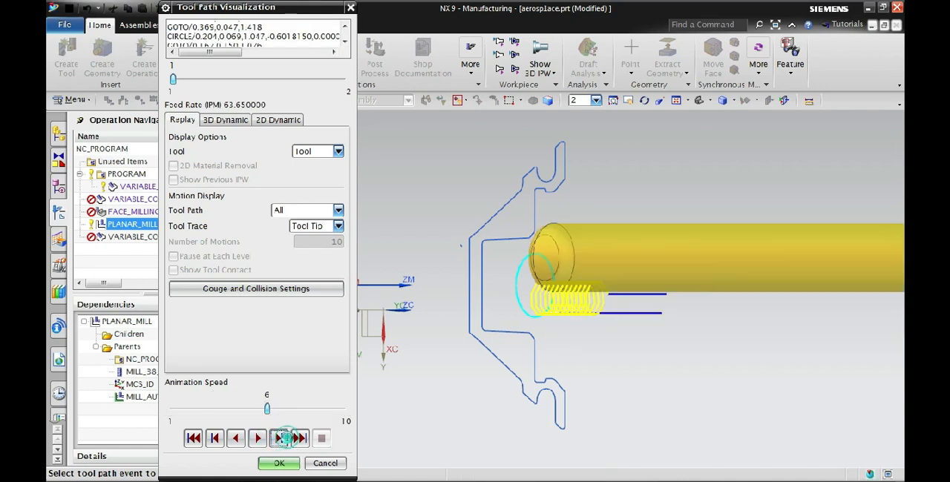
left_click(279, 439)
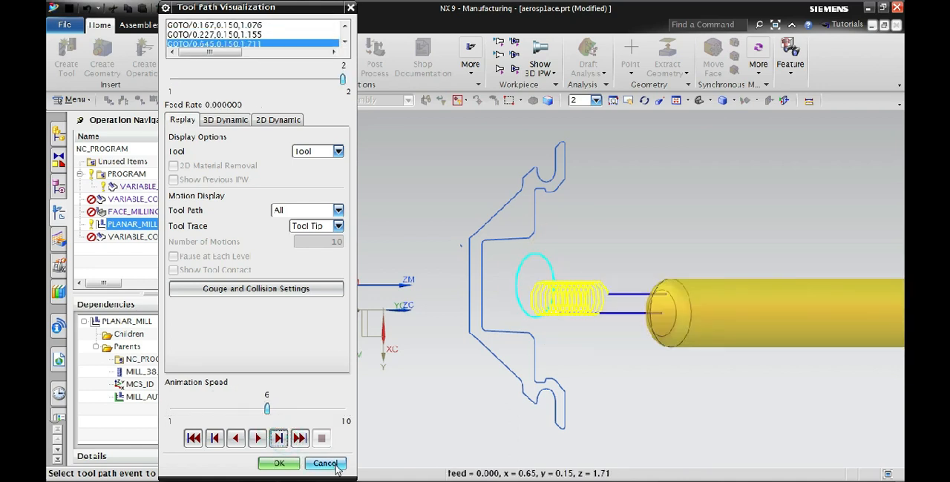
left_click(331, 464)
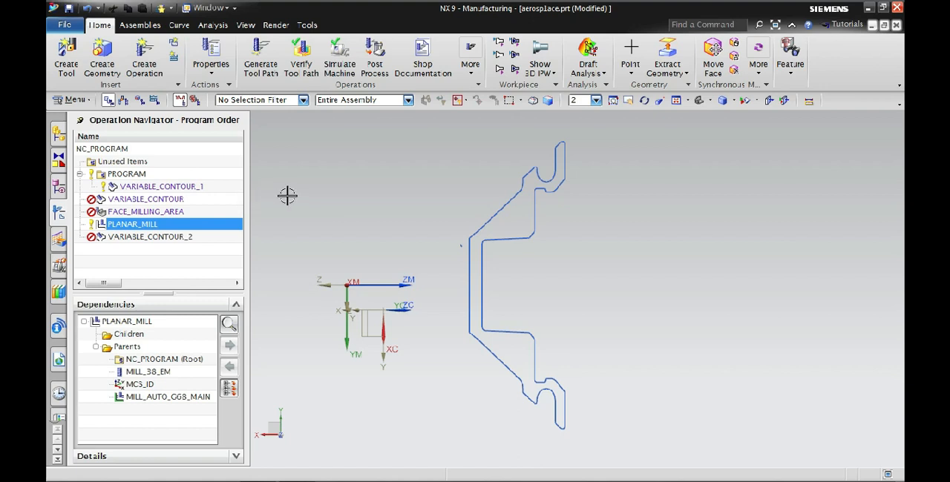
Begin defining a new turning tool of the internal grooving subtype and cancel the definition
left_click(66, 59)
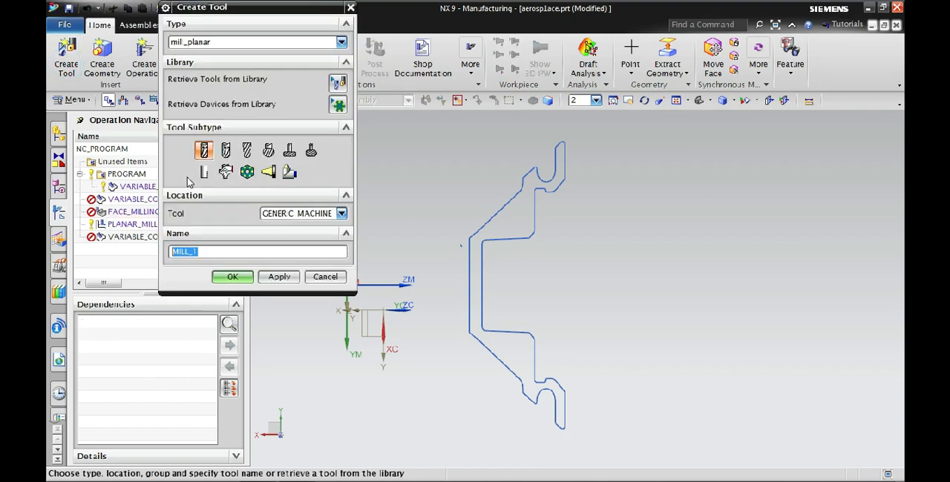
left_click(255, 42)
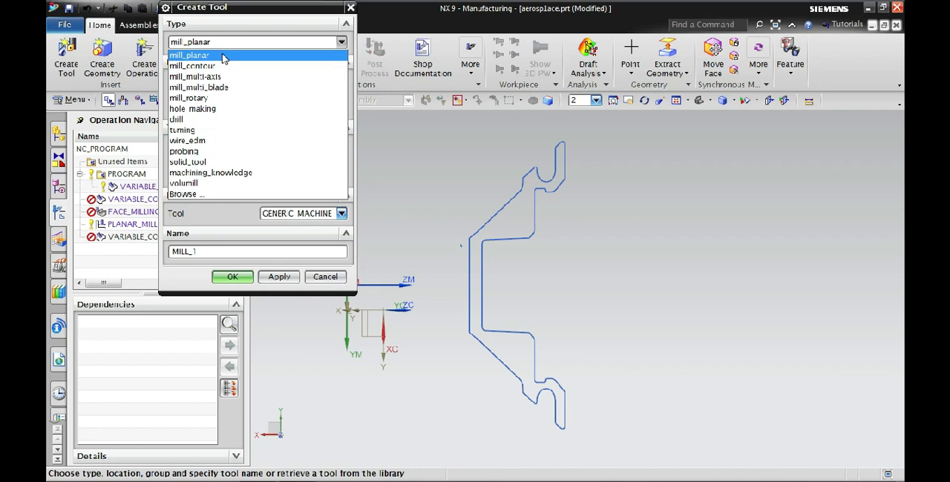
left_click(214, 131)
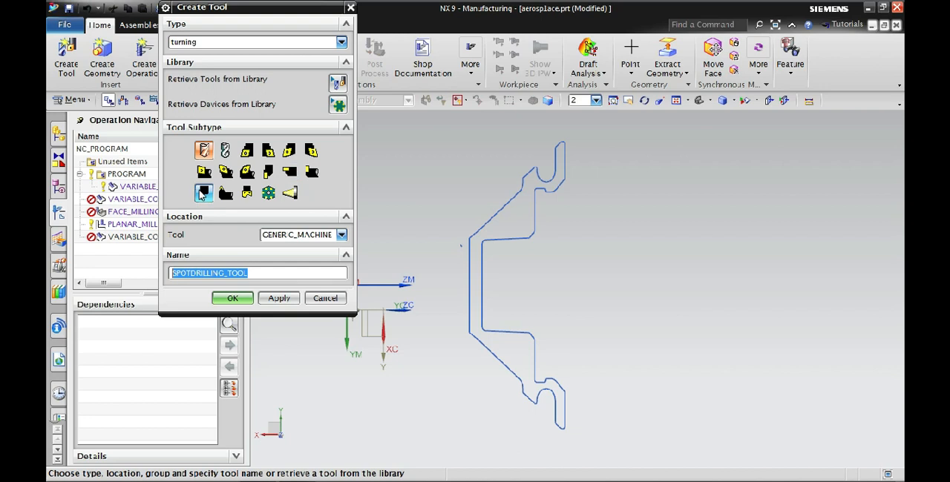
left_click(311, 172)
left_click(245, 303)
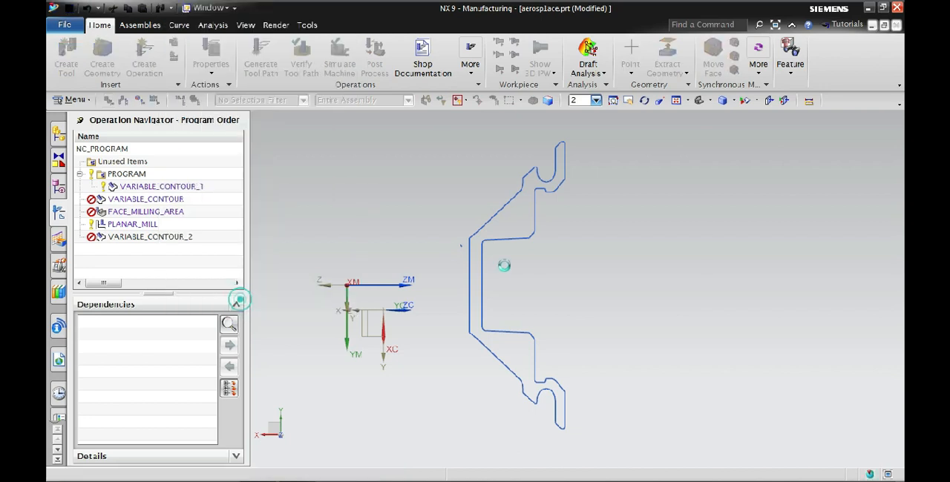
scroll(503, 312, "down", 5)
mouse_move(504, 311)
middle_mouse_down()
mouse_move(445, 297)
mouse_move(450, 309)
middle_mouse_up()
left_click(348, 463)
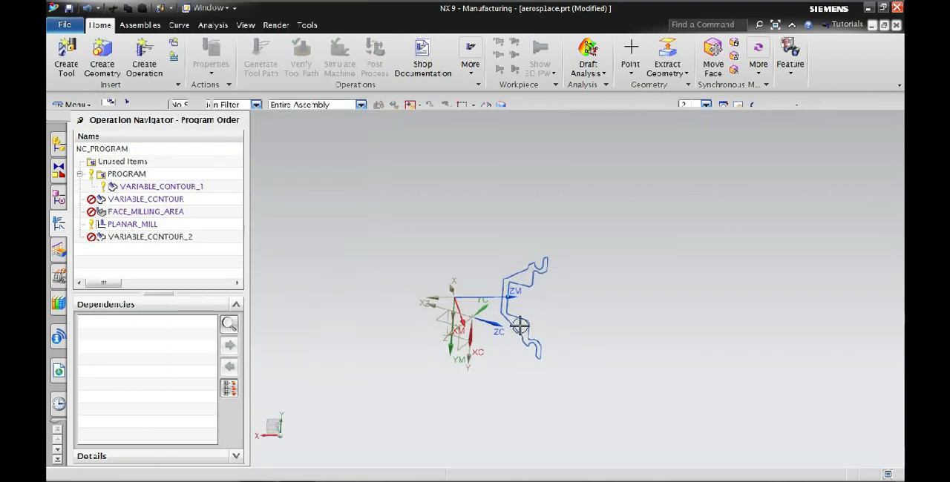
Measure the projected distance across the undercut near the upper rim, from its vertical wall to the corner of the step
scroll(520, 290, "up", 6)
scroll(596, 156, "up", 4)
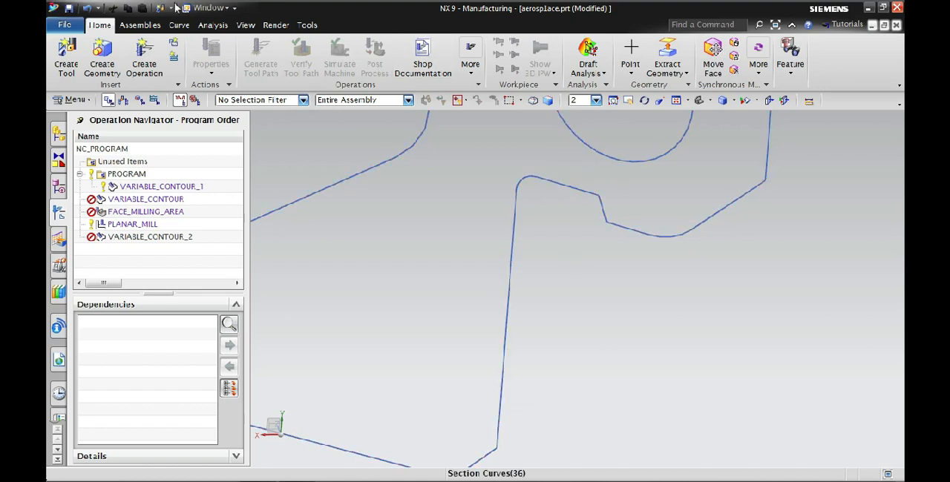
left_click(246, 24)
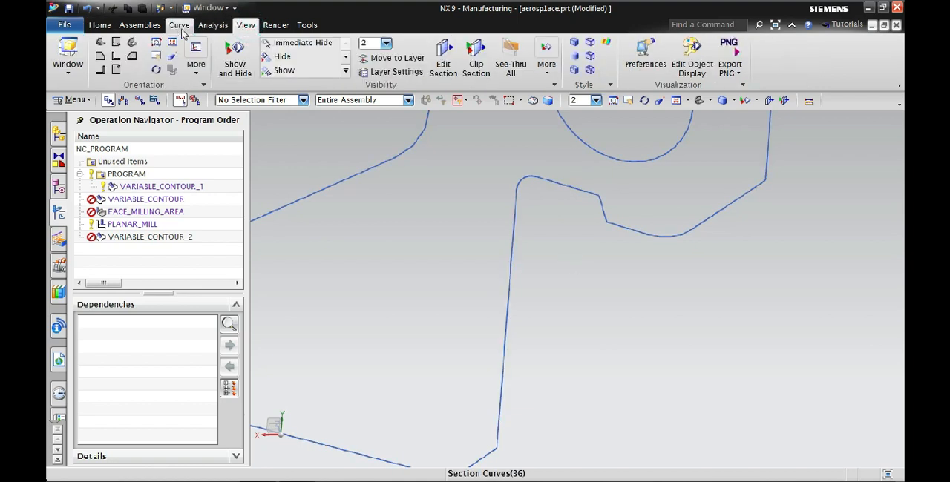
left_click(213, 25)
left_click(162, 41)
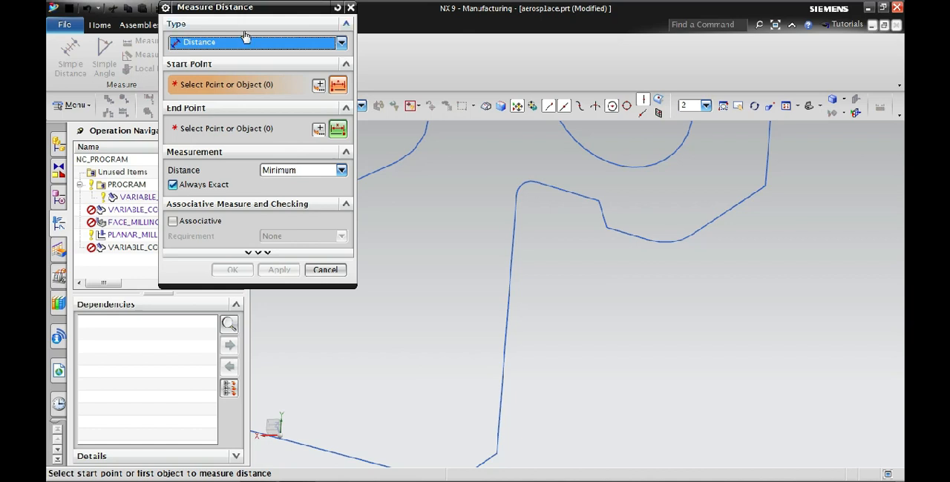
left_click(276, 51)
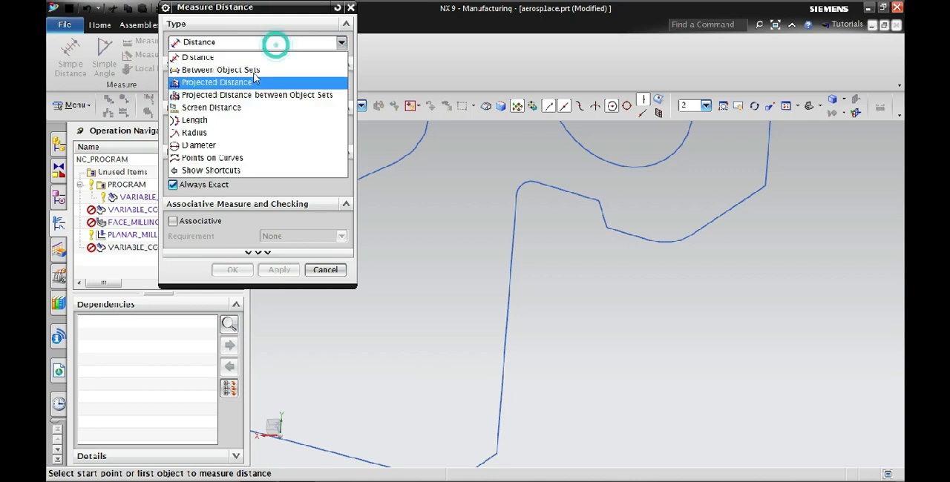
left_click(255, 83)
left_click(609, 305)
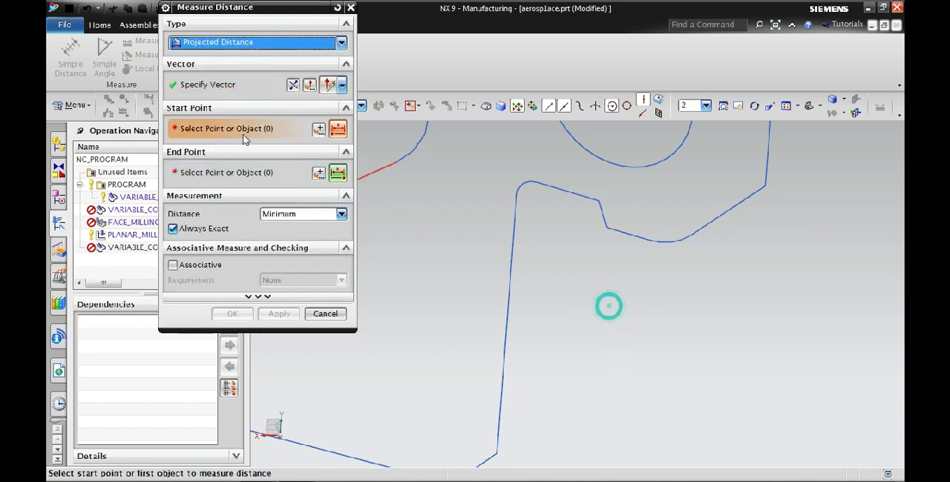
left_click(515, 198)
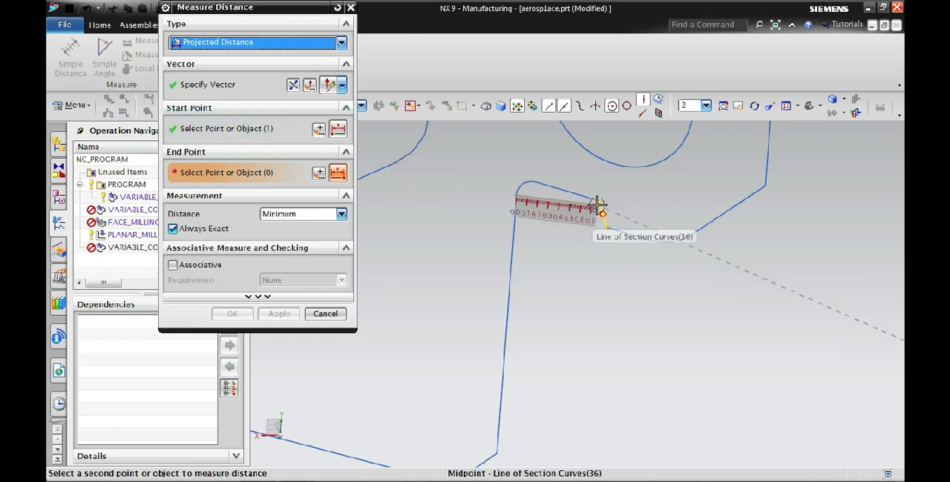
left_click(600, 211)
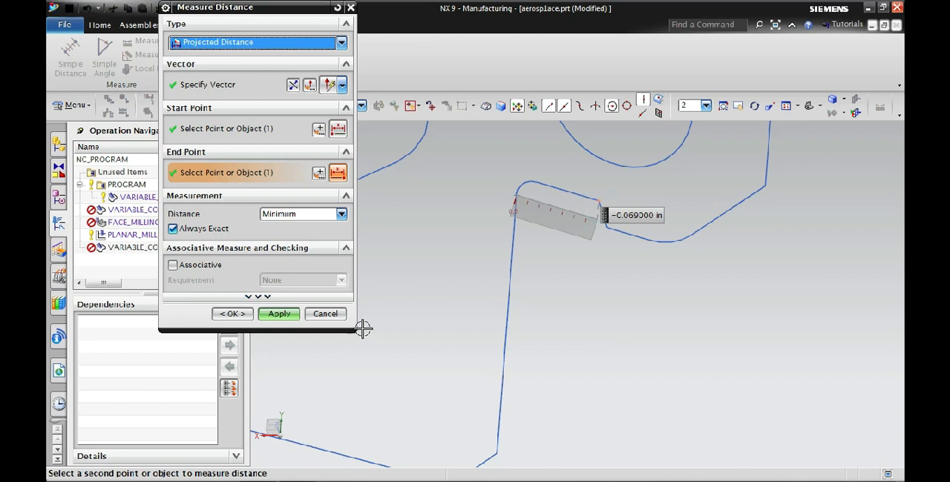
left_click(340, 315)
Sketch a rectangle about 1.72 in wide by two corner points, enclosing the whole section profile
scroll(494, 275, "up", 4)
scroll(502, 292, "down", 6)
scroll(502, 292, "down", 2)
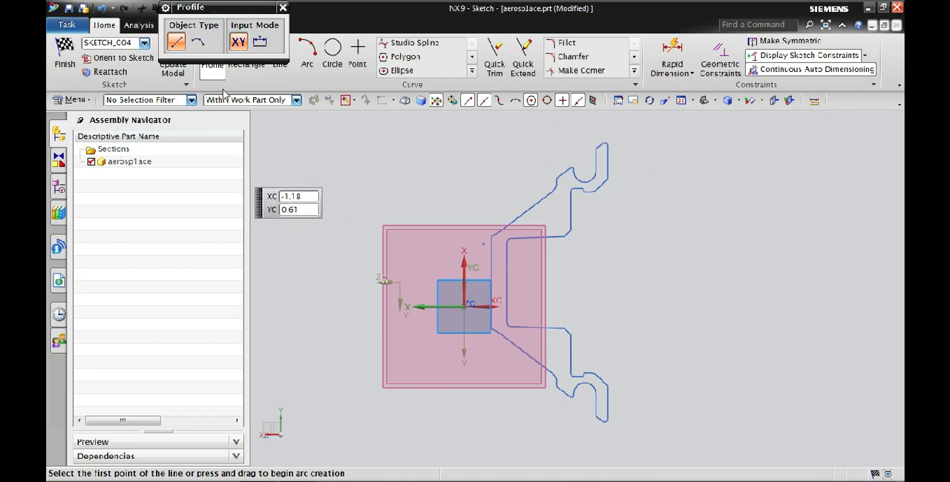
left_click(74, 100)
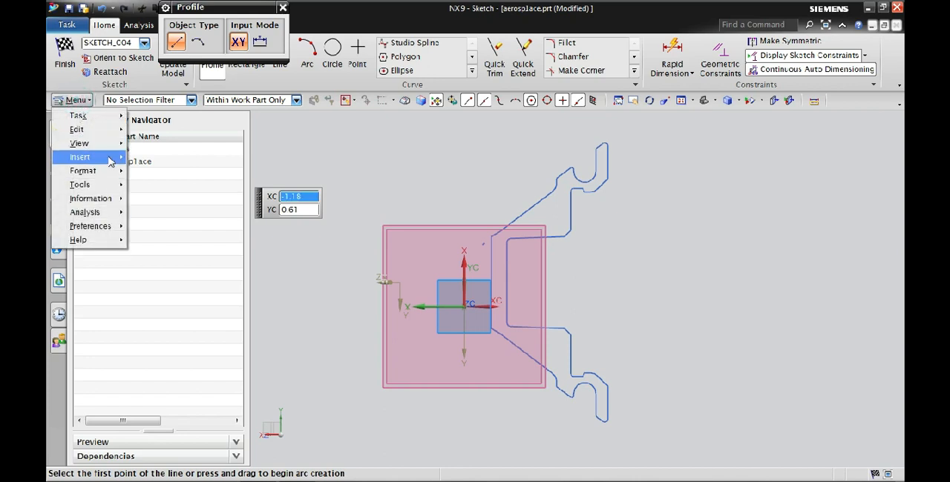
mouse_move(110, 162)
mouse_move(152, 173)
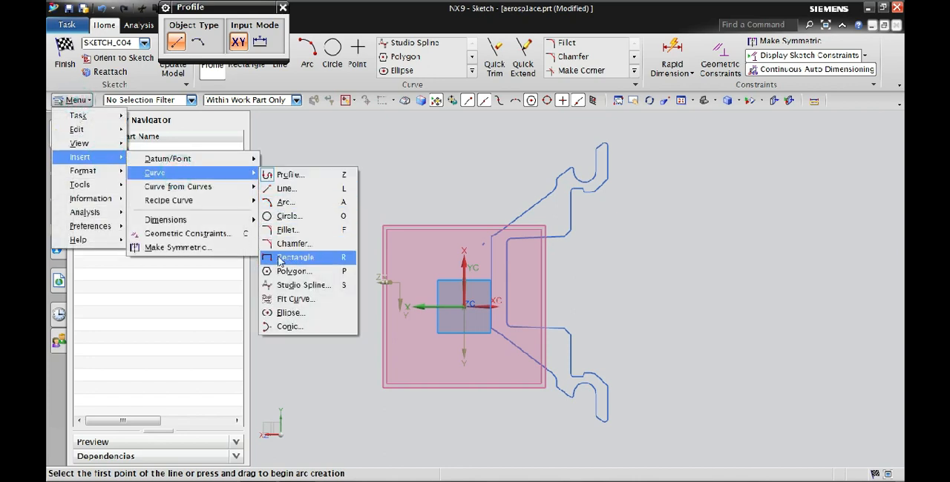
left_click(310, 257)
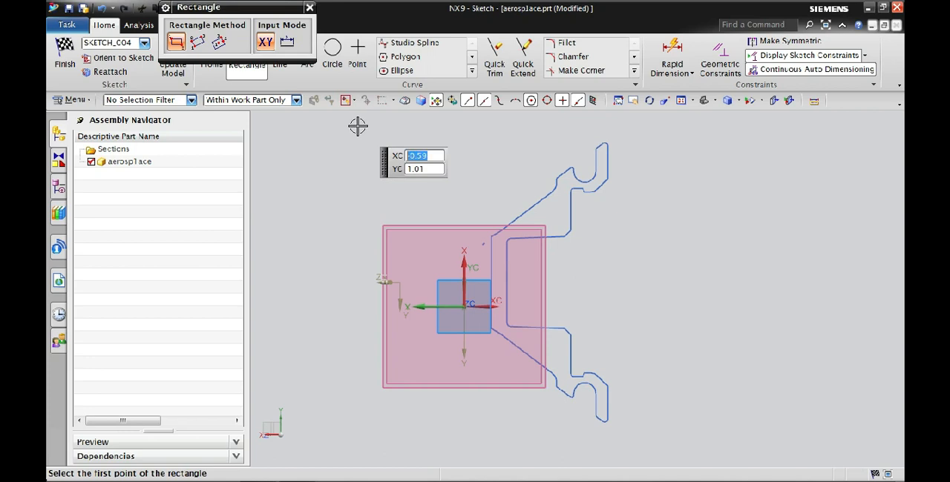
left_click(334, 116)
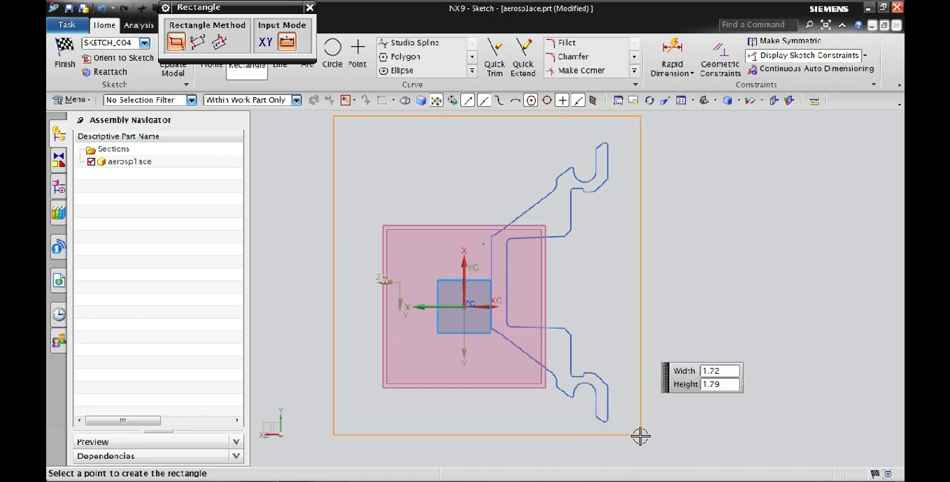
left_click(640, 449)
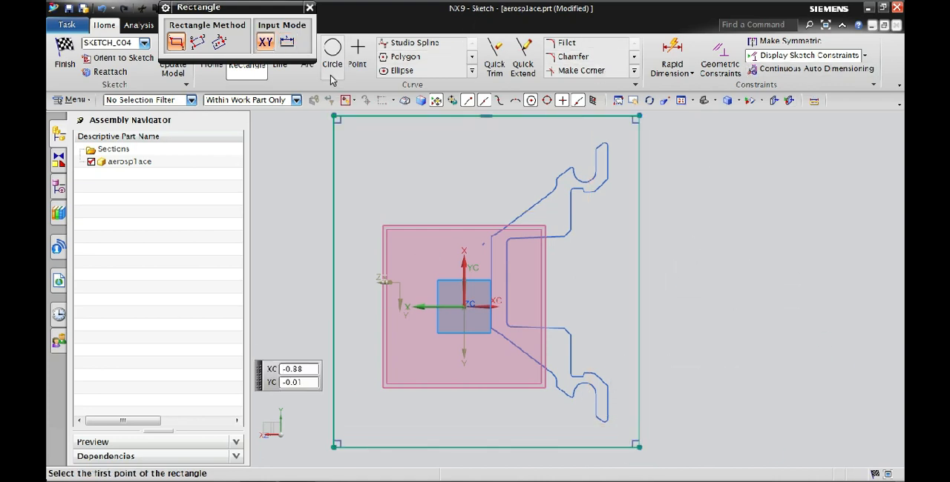
Draw a horizontal line about 1.05 in long from the midpoint of the profile's outer vertical edge through the part and past the rectangle
left_click(76, 101)
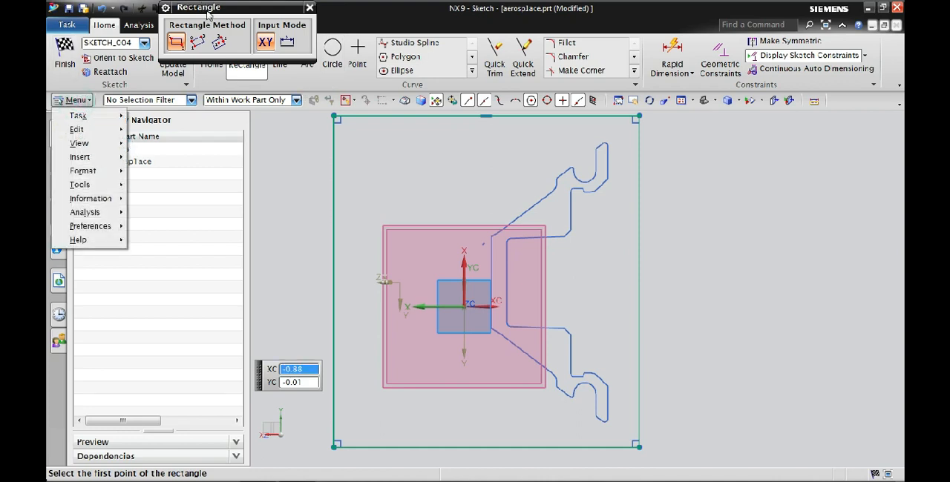
left_click_drag(205, 7, 197, 166)
left_click(280, 52)
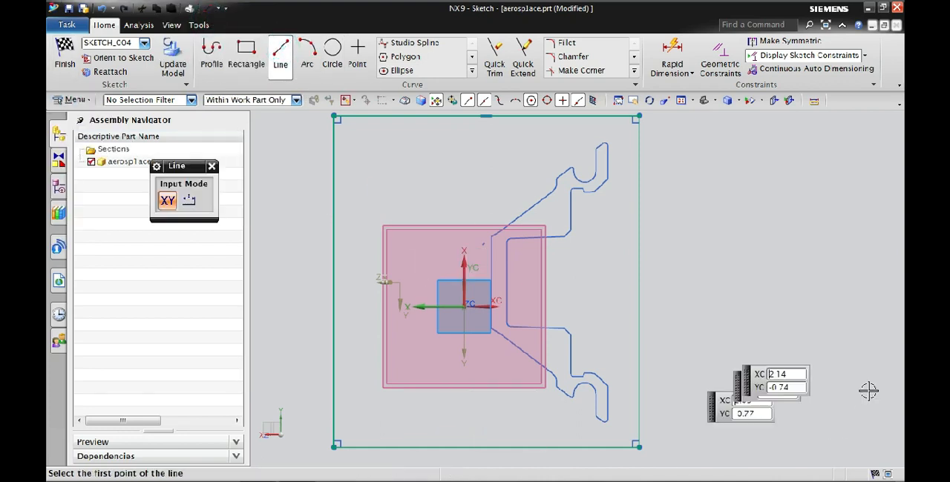
left_click(490, 281)
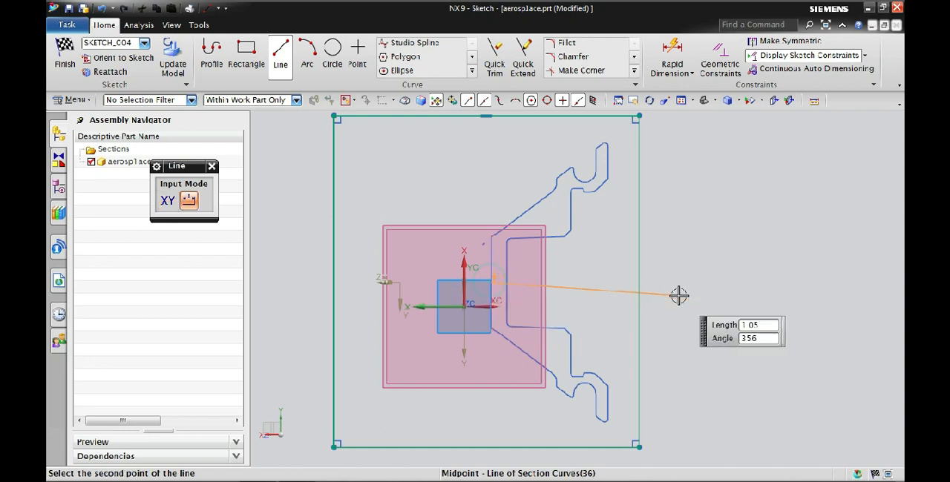
left_click(678, 277)
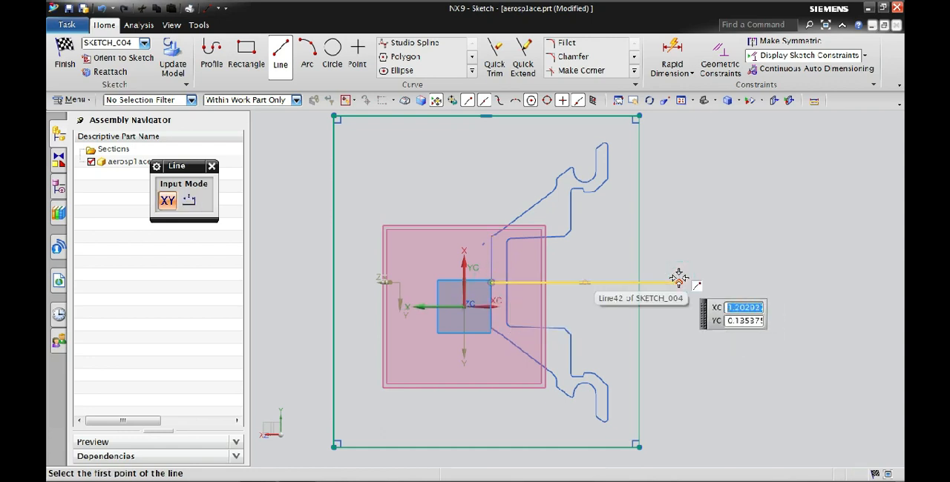
key("Escape")
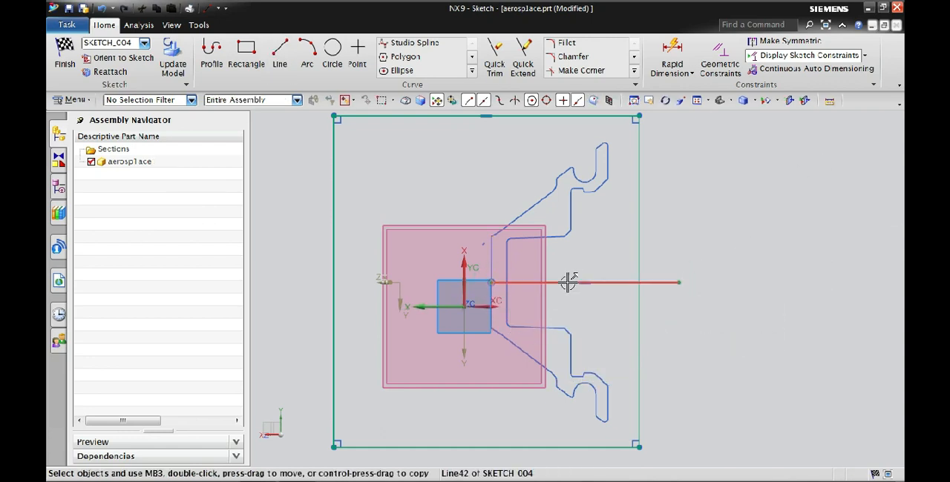
Convert the horizontal line through the middle of the section profile to a reference line
right_click(568, 282)
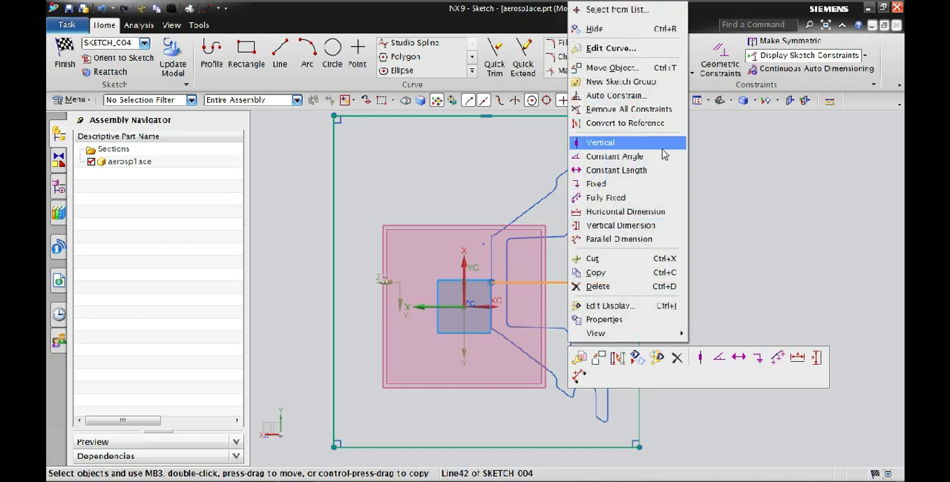
left_click(659, 124)
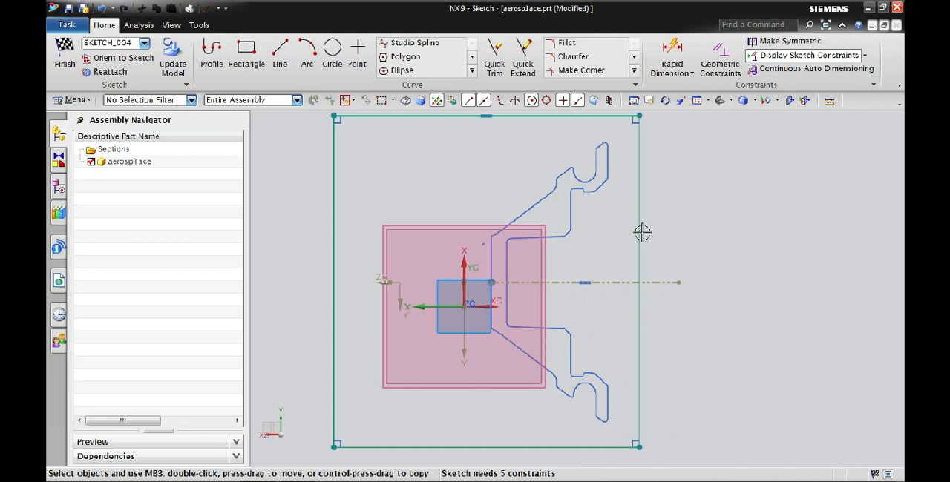
Move the rectangle's right, upper and left edges inward to fit closely around the section profile, and dismiss the Windows color scheme prompt
left_click_drag(617, 230, 616, 229)
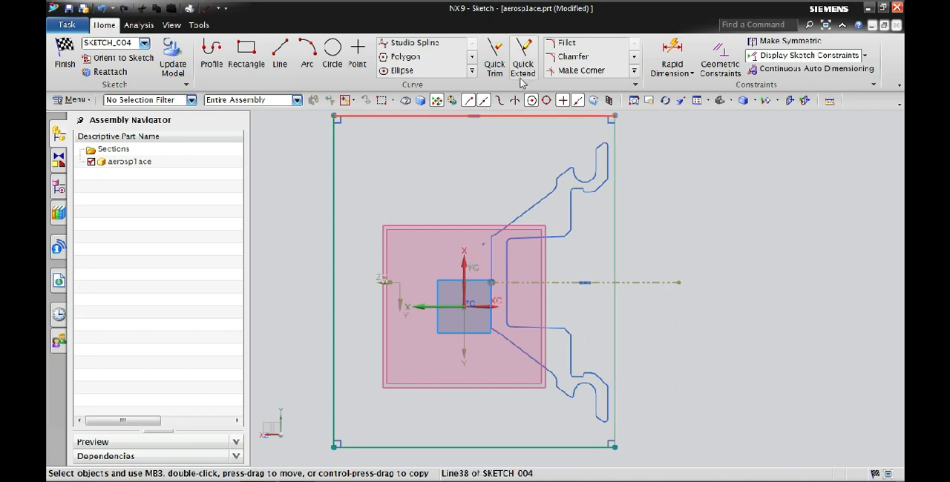
left_click_drag(552, 114, 552, 136)
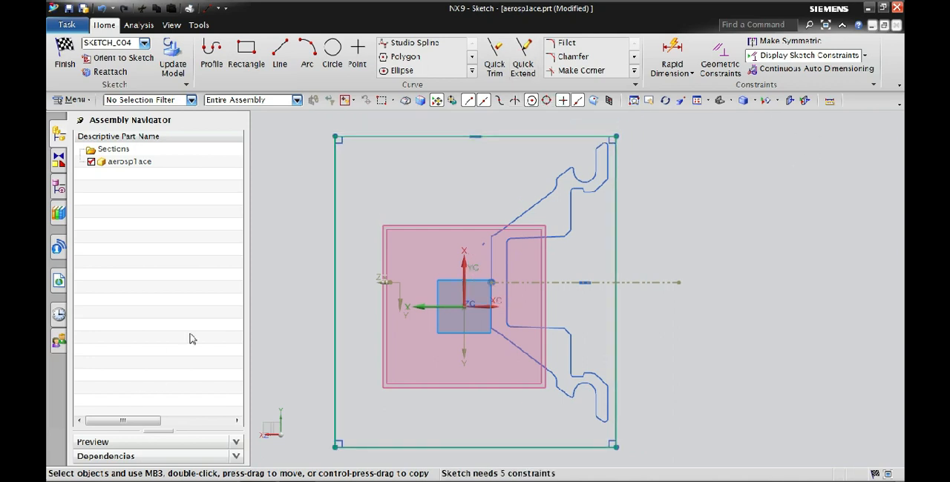
left_click_drag(334, 288, 475, 285)
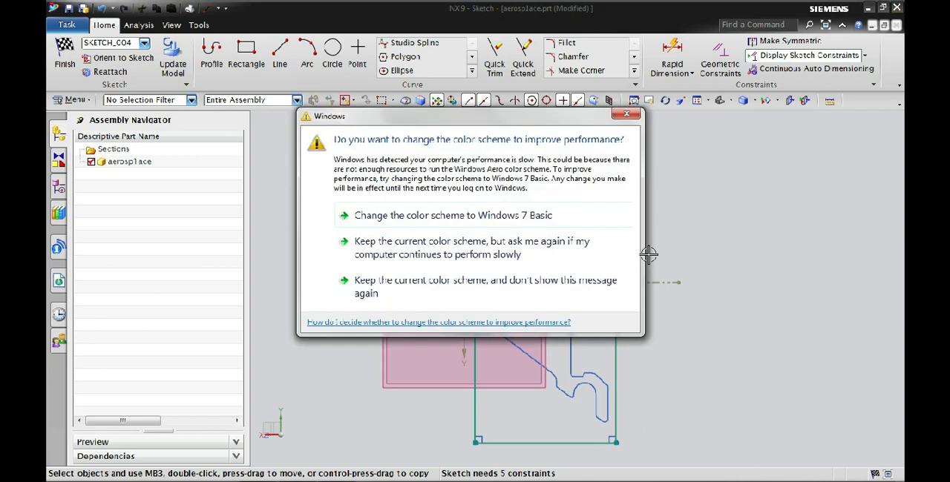
left_click(626, 113)
mouse_move(388, 462)
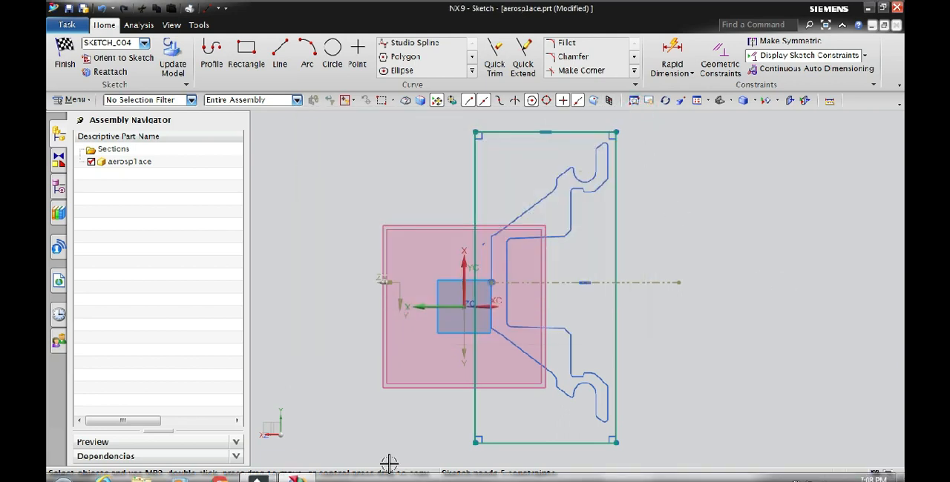